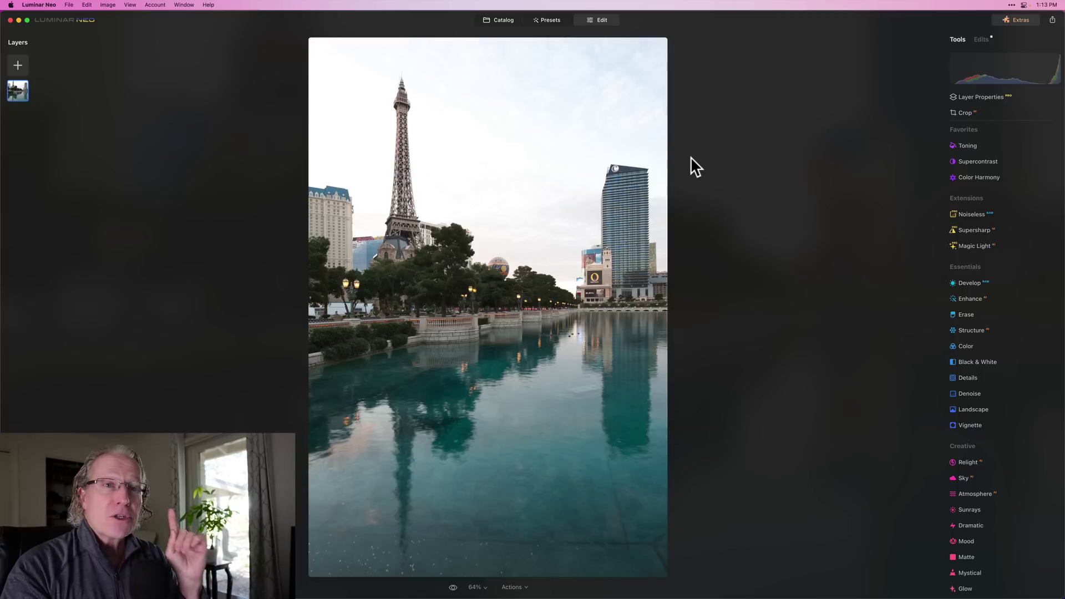
Darken the sky with a Dodge & Burn brush set to Darken, size 342, softness 100 and strength 100
key("j")
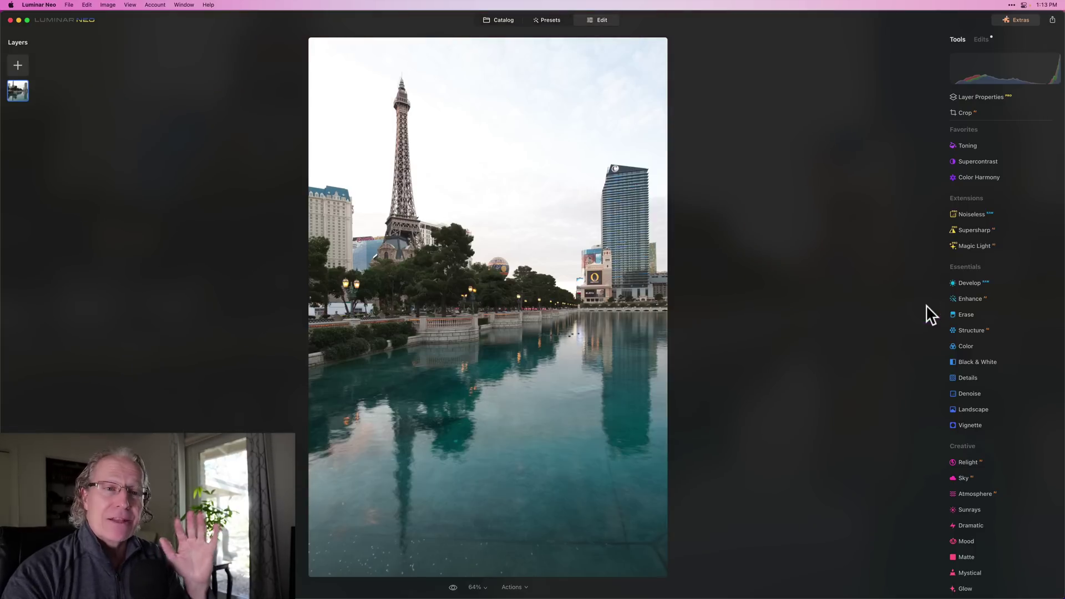
left_click(969, 449)
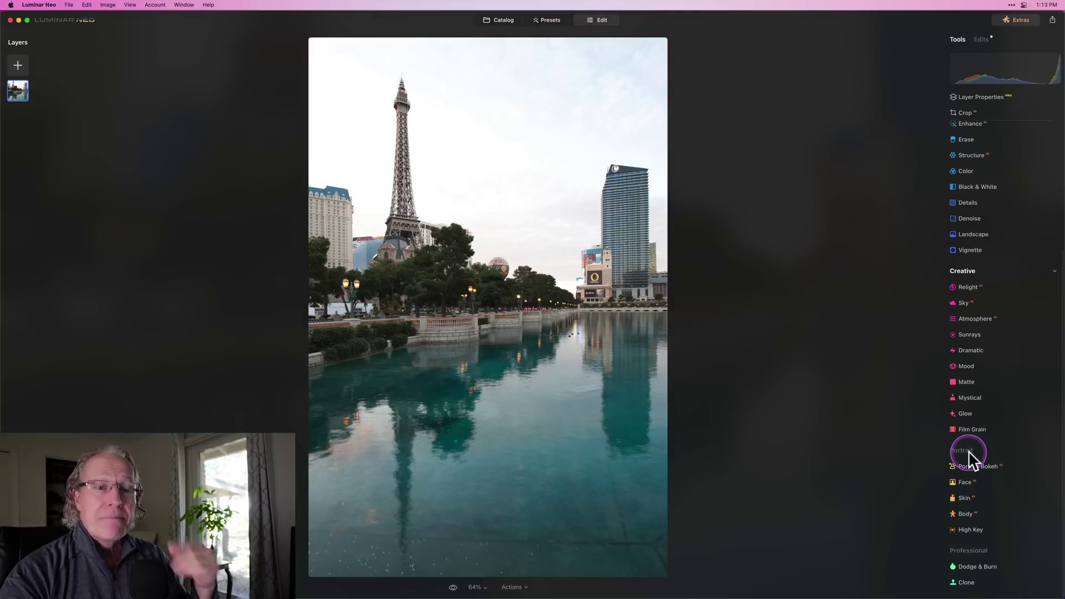
left_click(976, 570)
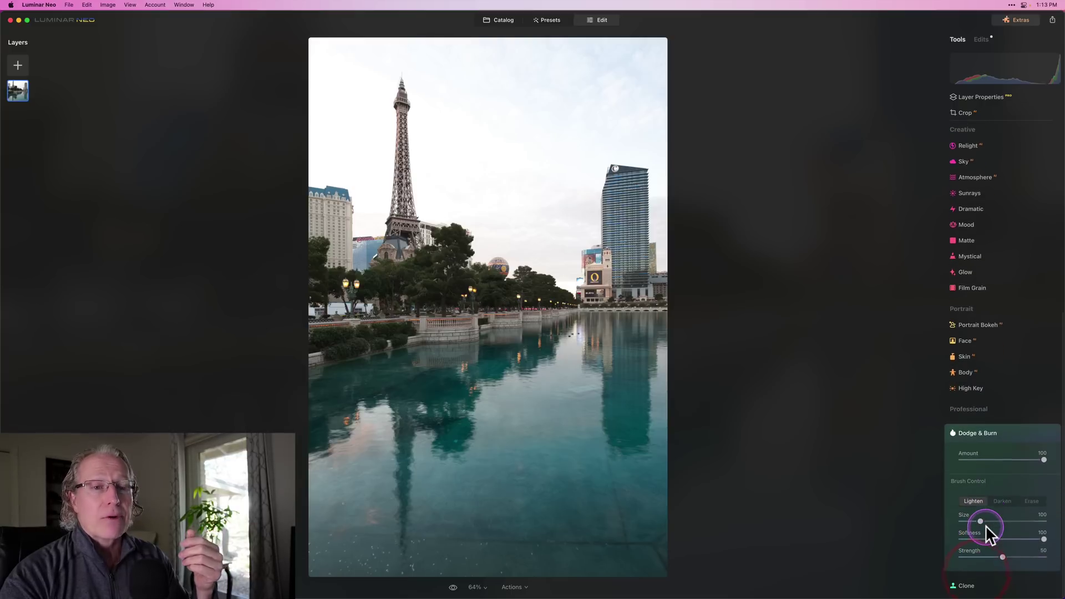
left_click(1007, 501)
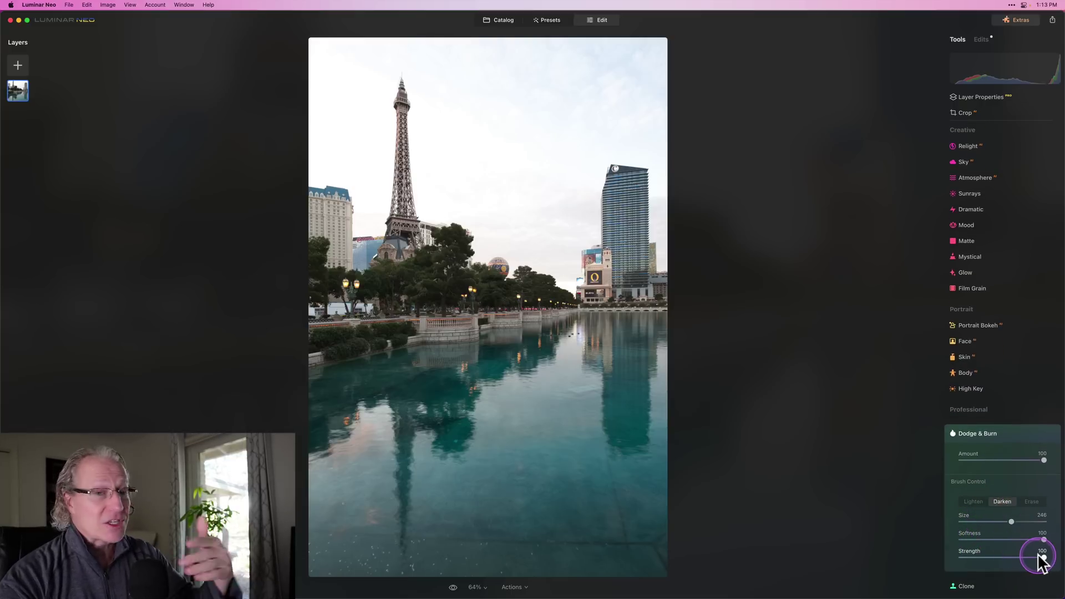
key("bracketright")
key("bracketright")
key("bracketright")
key("bracketright")
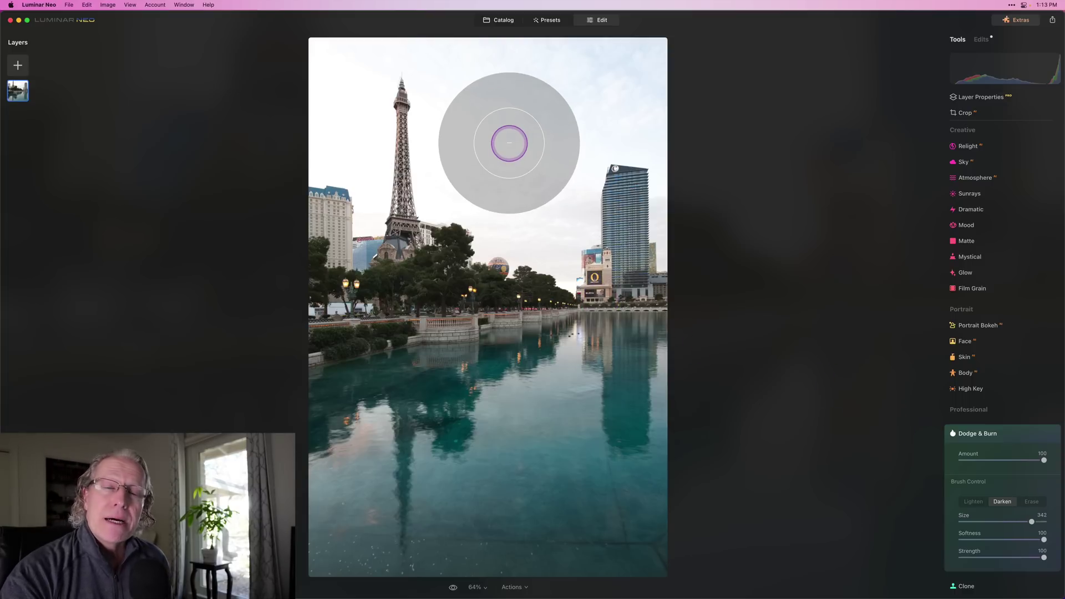
mouse_move(502, 124)
left_mouse_down()
mouse_move(610, 106)
mouse_move(476, 83)
mouse_move(699, 102)
mouse_move(478, 157)
mouse_move(635, 156)
mouse_move(538, 187)
mouse_move(614, 227)
mouse_move(377, 266)
mouse_move(639, 349)
mouse_move(544, 357)
mouse_move(437, 255)
mouse_move(441, 172)
mouse_move(222, 84)
mouse_move(406, 71)
mouse_move(473, 131)
mouse_move(309, 96)
mouse_move(490, 113)
mouse_move(467, 143)
mouse_move(293, 89)
mouse_move(451, 132)
mouse_move(411, 135)
mouse_move(602, 192)
mouse_move(379, 129)
left_mouse_up()
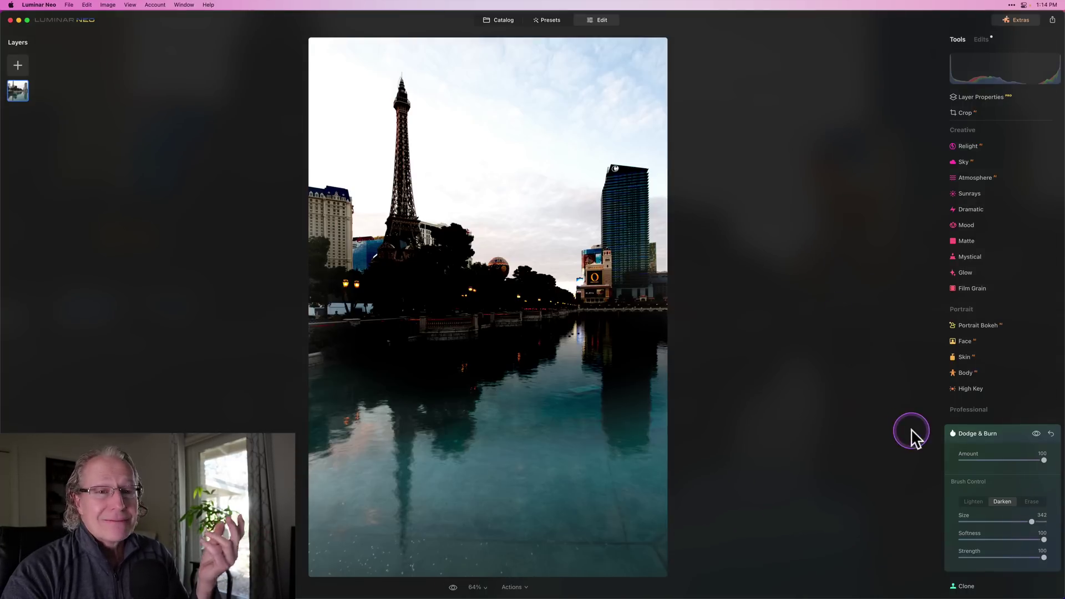
Reset the Dodge & Burn strokes and close the tool
left_click(1051, 434)
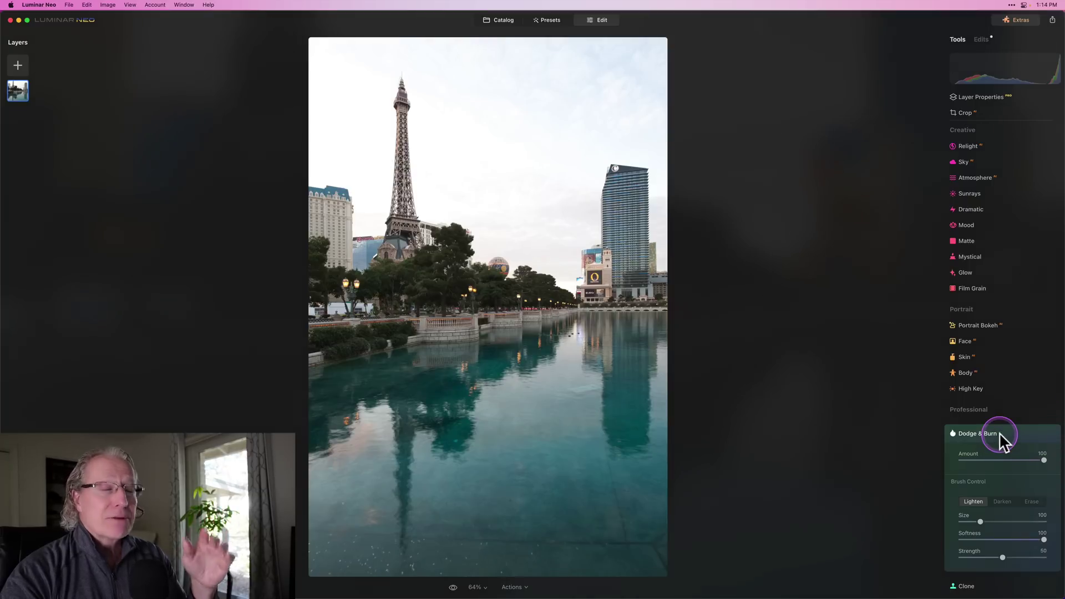
left_click(994, 434)
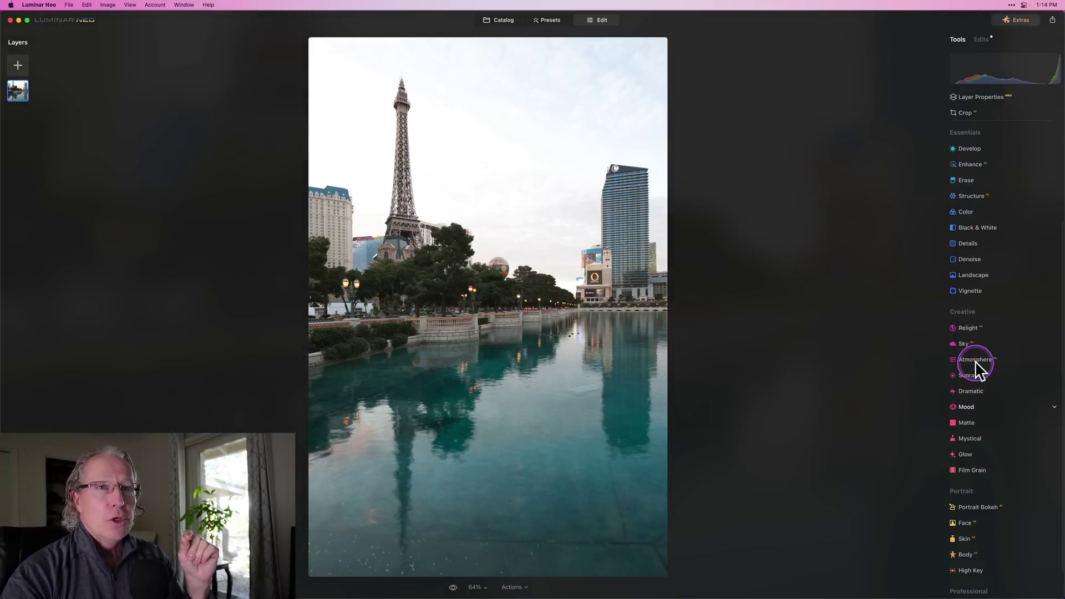
scroll(975, 361, "up", 3)
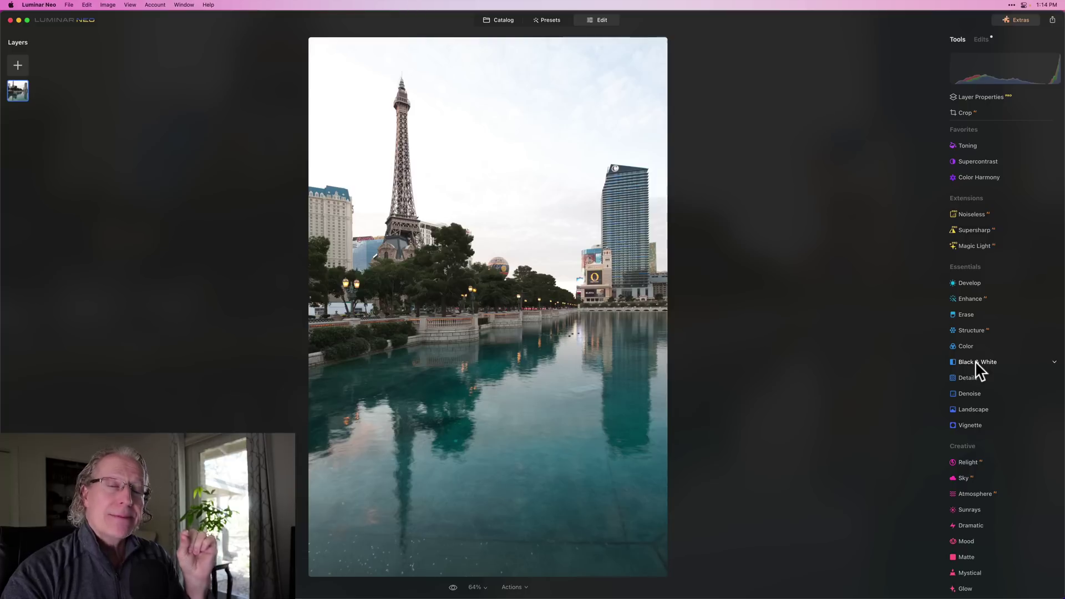
Set Enhance Accent to 100 and Sky Enhancer to 64, and compare the photo with and without the effect
left_click(975, 300)
left_click(962, 242)
left_click_drag(963, 243, 1057, 226)
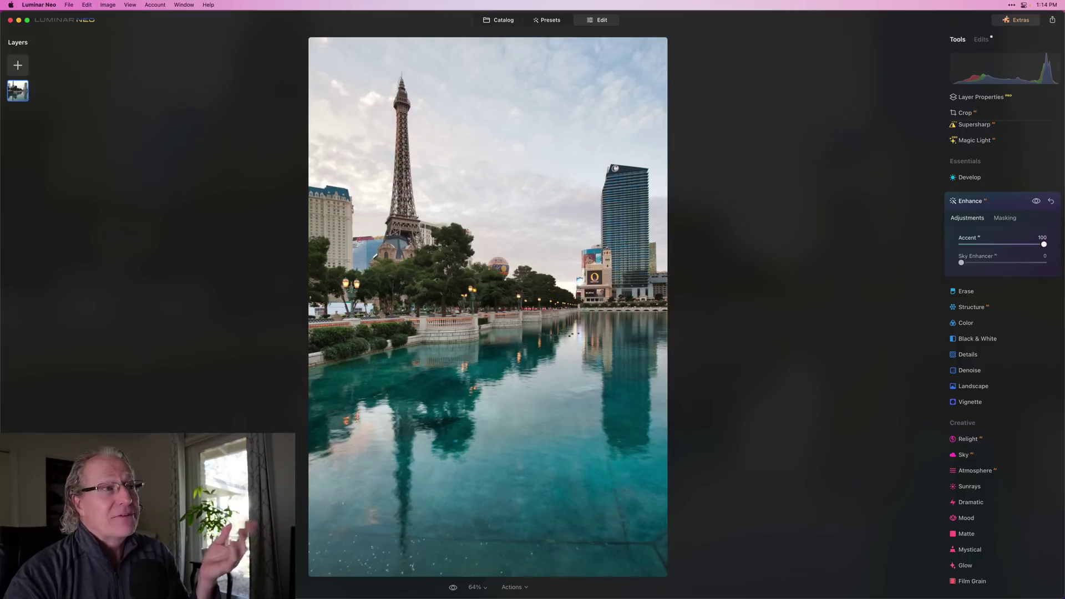
left_click(1046, 248)
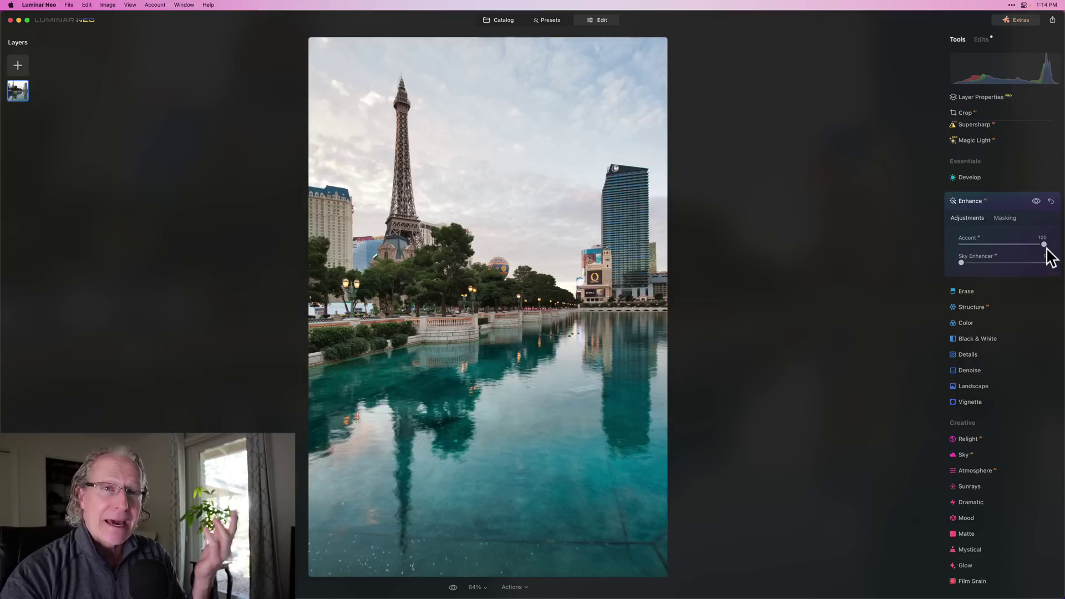
left_click(986, 265)
left_click_drag(962, 261, 1019, 259)
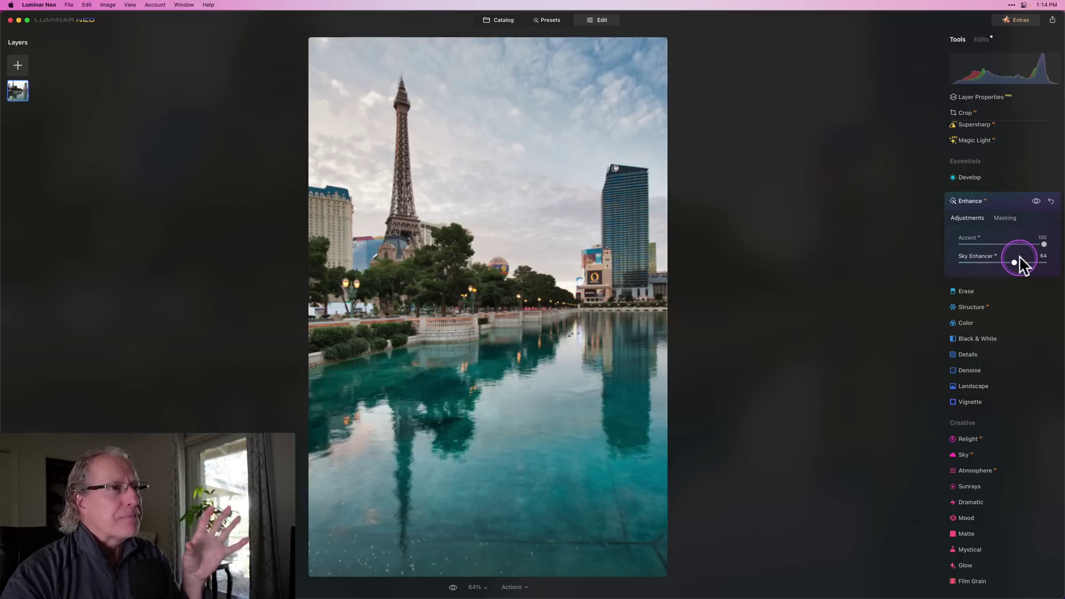
left_click(1036, 201)
left_click(1037, 201)
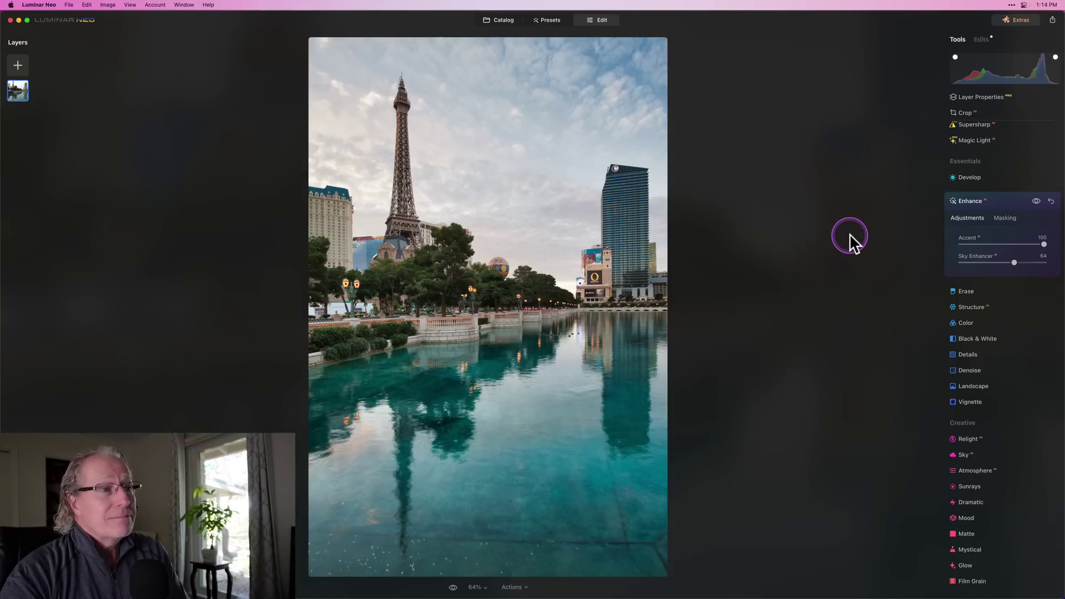
Reset the Enhance adjustments, turn on the clipping overlay and close the tool
left_click(1051, 201)
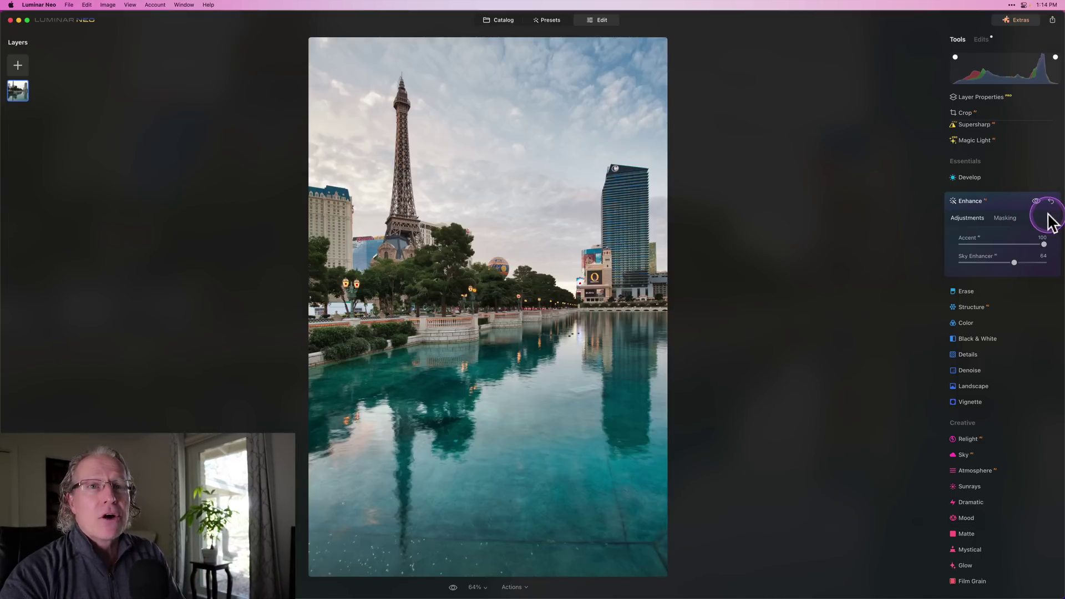
left_click(1004, 216)
left_click(997, 202)
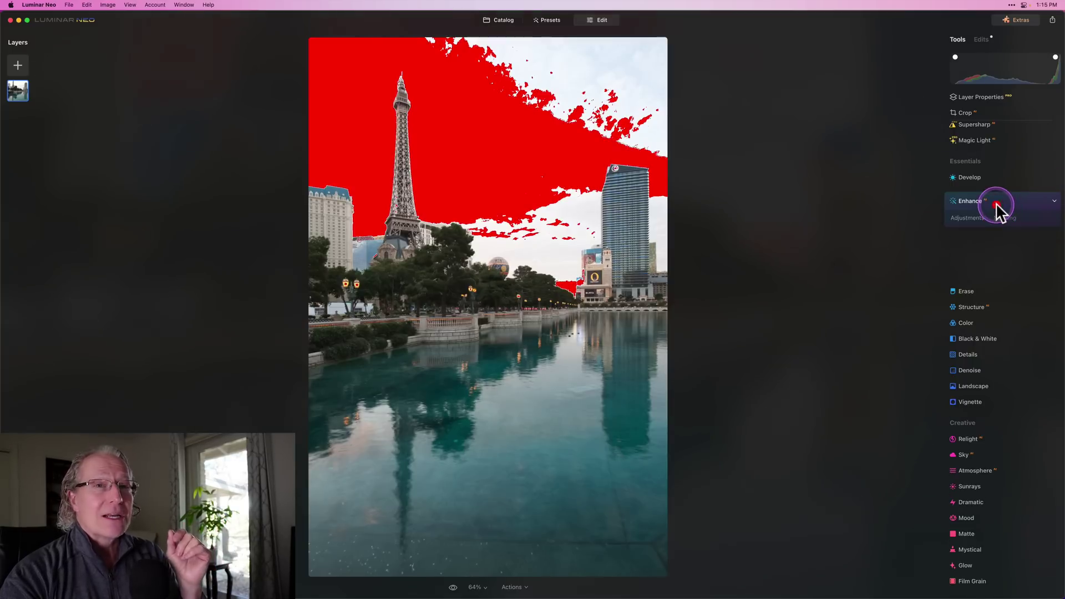
Try Supercontrast with highlights contrast and balance at 100, midtones contrast 10 and midtones balance -29, and discard the adjustments
left_click(981, 162)
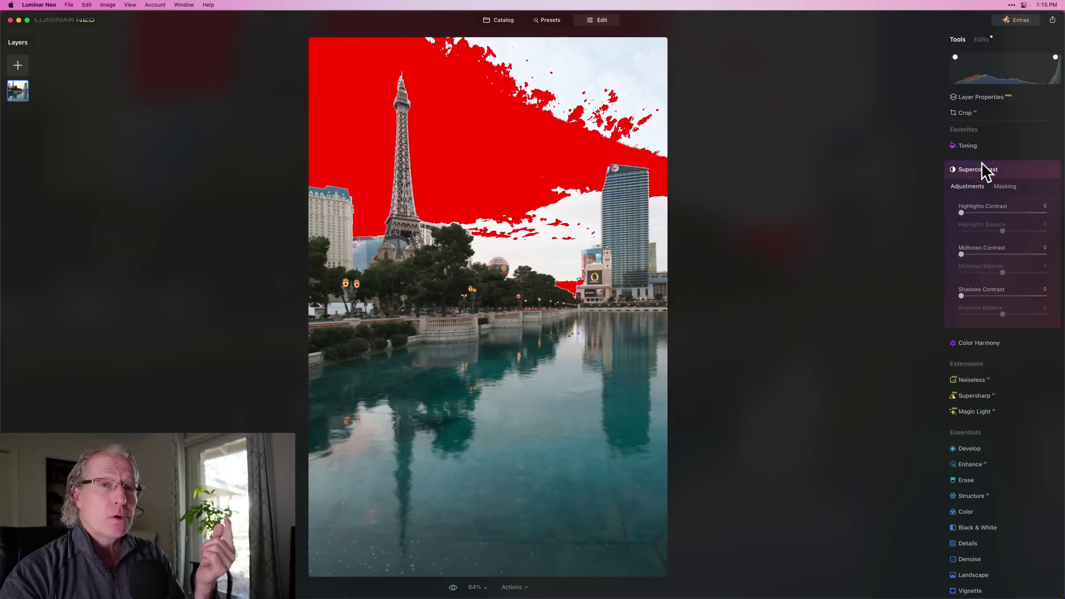
left_click(956, 215)
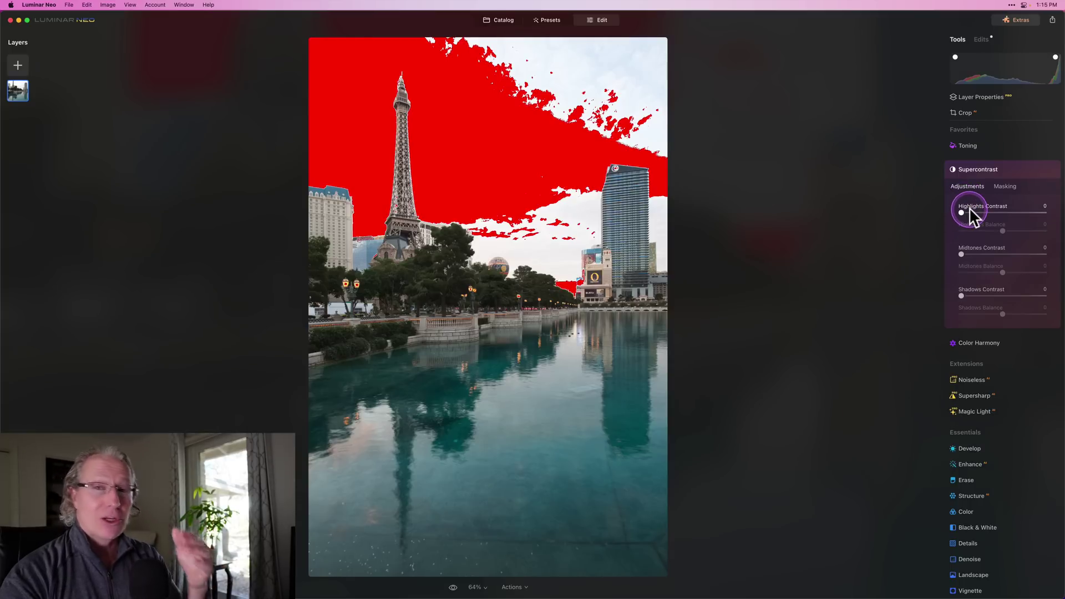
left_click_drag(1014, 211, 1054, 230)
left_click(1003, 231)
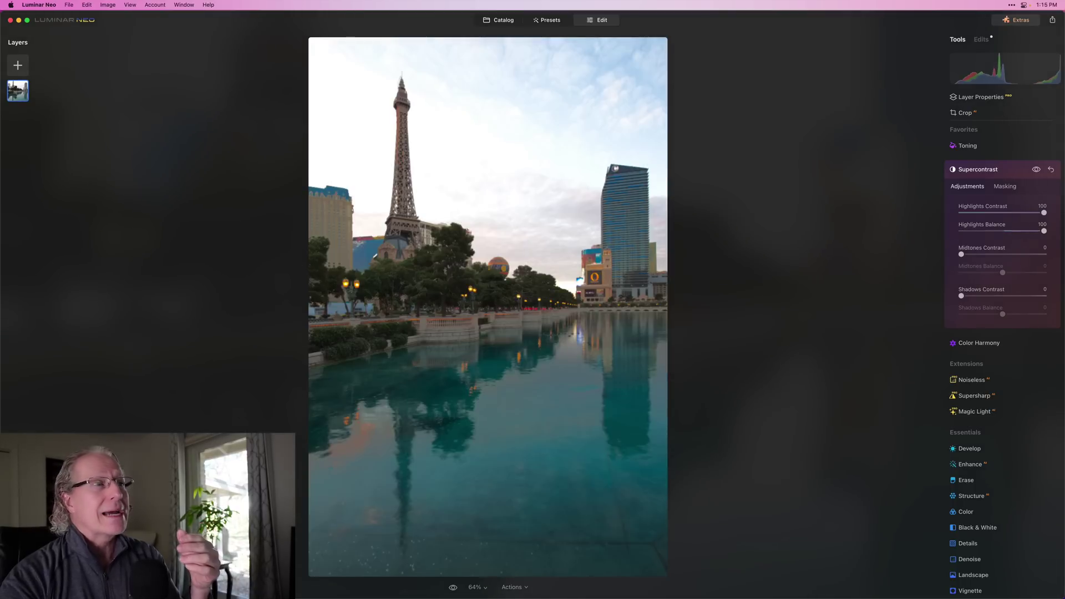
left_click(998, 220)
key("j")
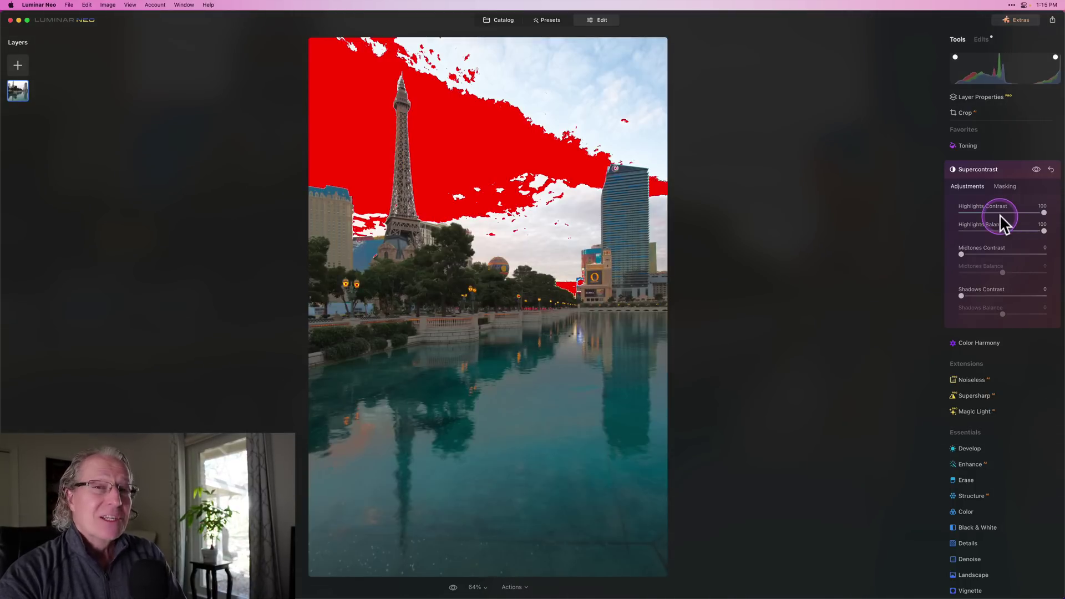
left_click_drag(962, 254, 990, 273)
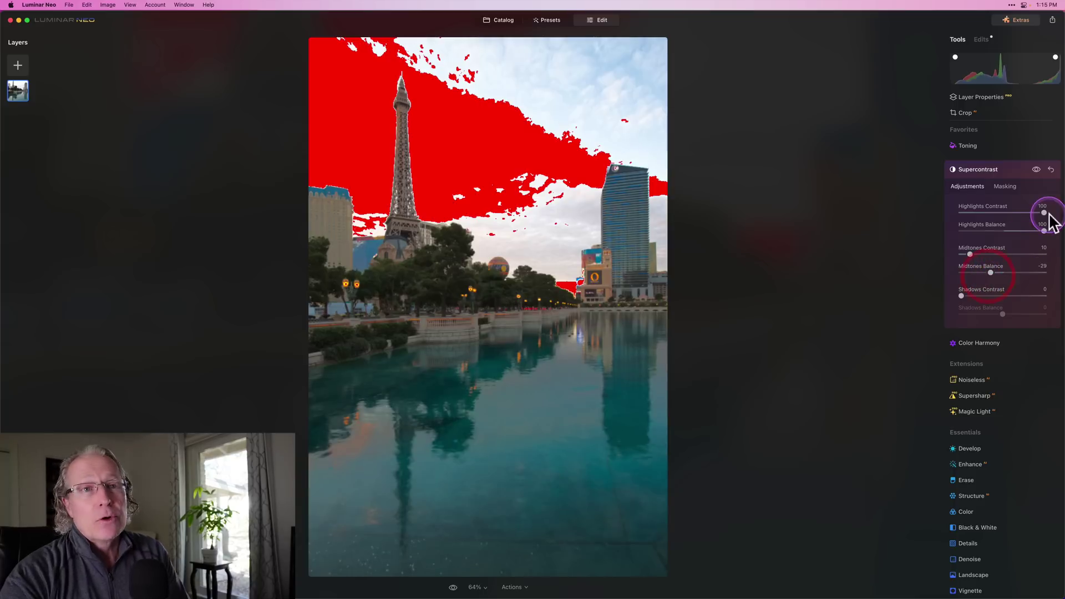
left_click(979, 169)
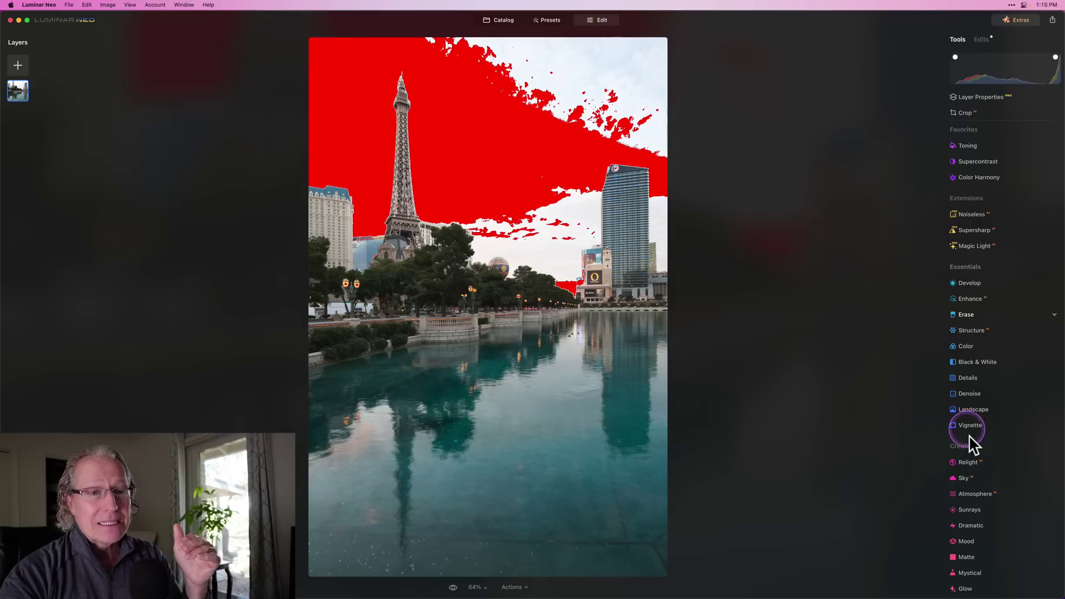
Try Relight with Brightness Far at -100 and Depth at 100, and reset the tool
scroll(970, 439, "down", 2)
left_click(971, 414)
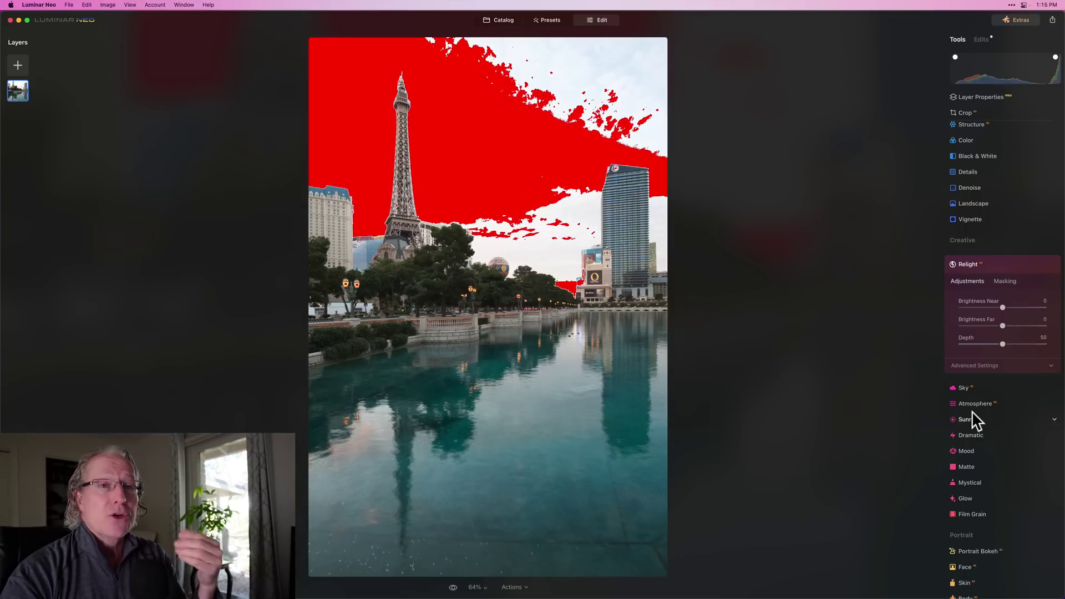
left_click(972, 386)
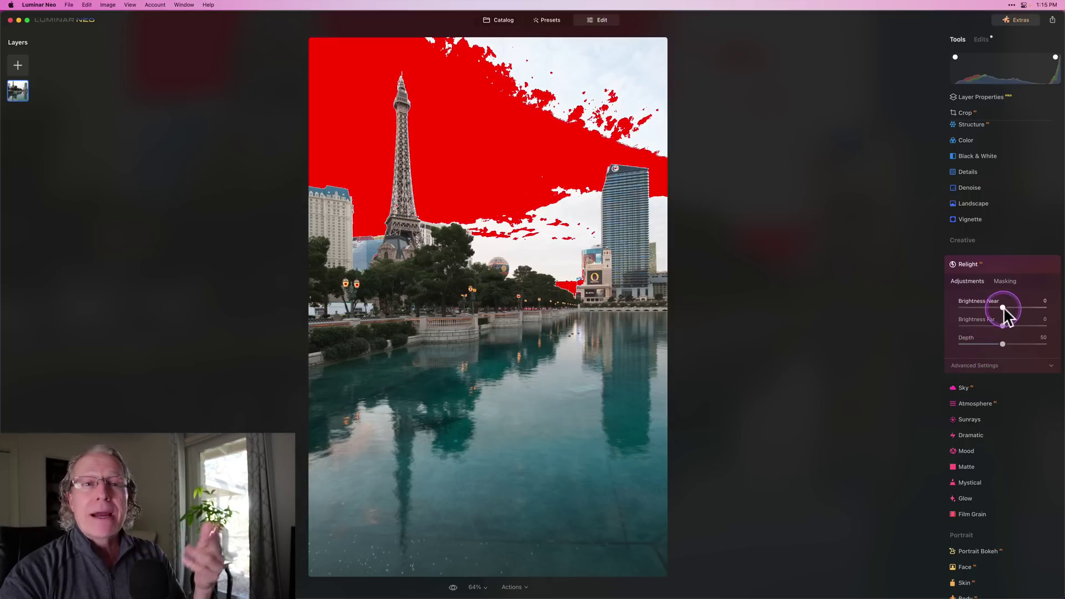
left_click(1002, 326)
left_click_drag(1002, 324, 1061, 321)
left_click(997, 328)
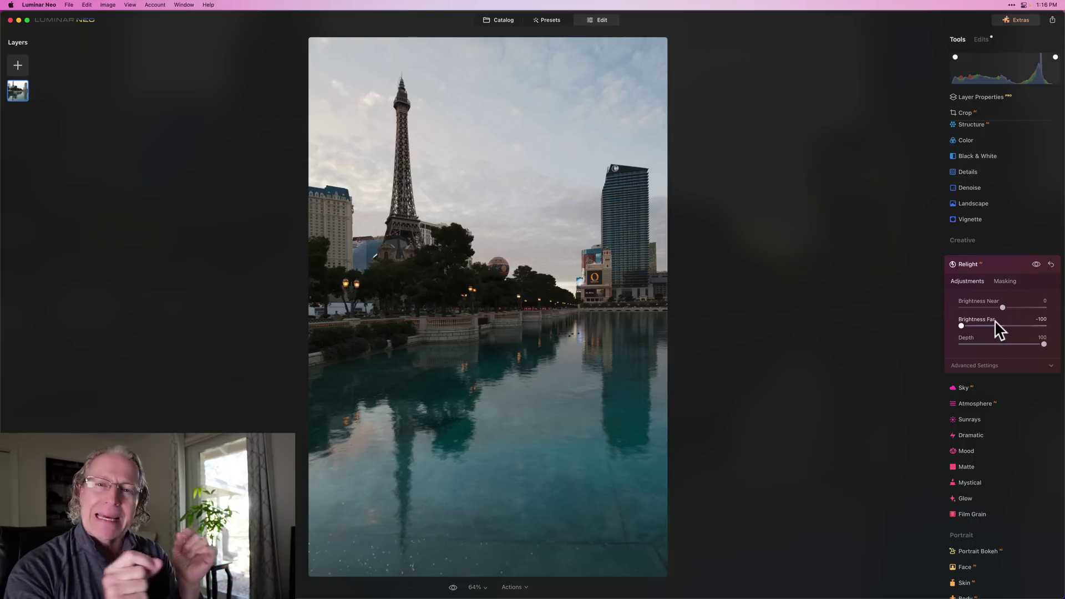
left_click(1051, 264)
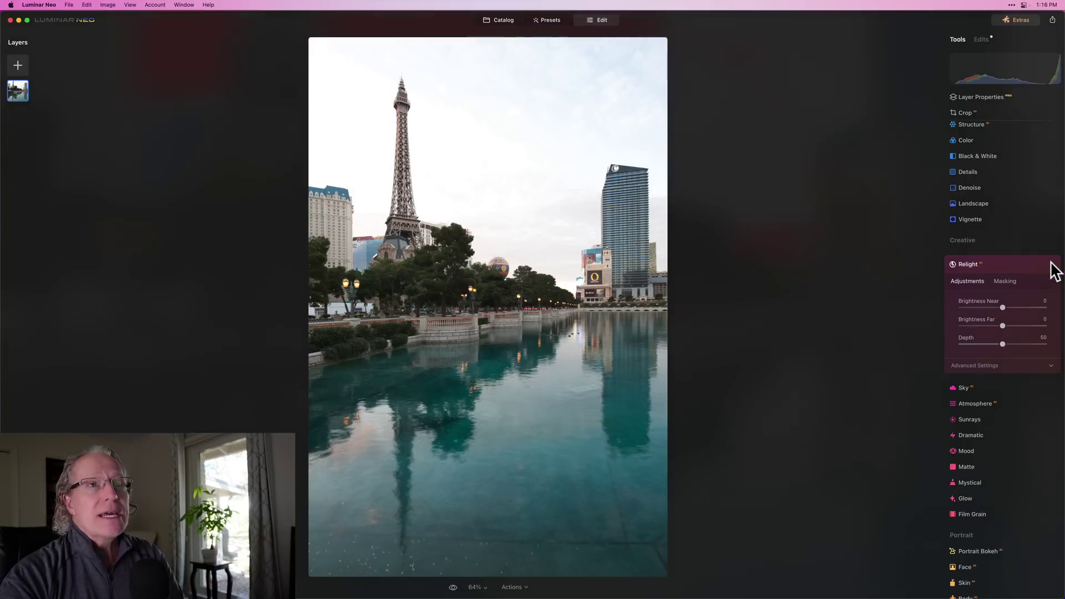
Remove the leftover Relight, Supercontrast, Enhance and Dodge & Burn entries from the photo's edit history and return to the editing tools
left_click(980, 39)
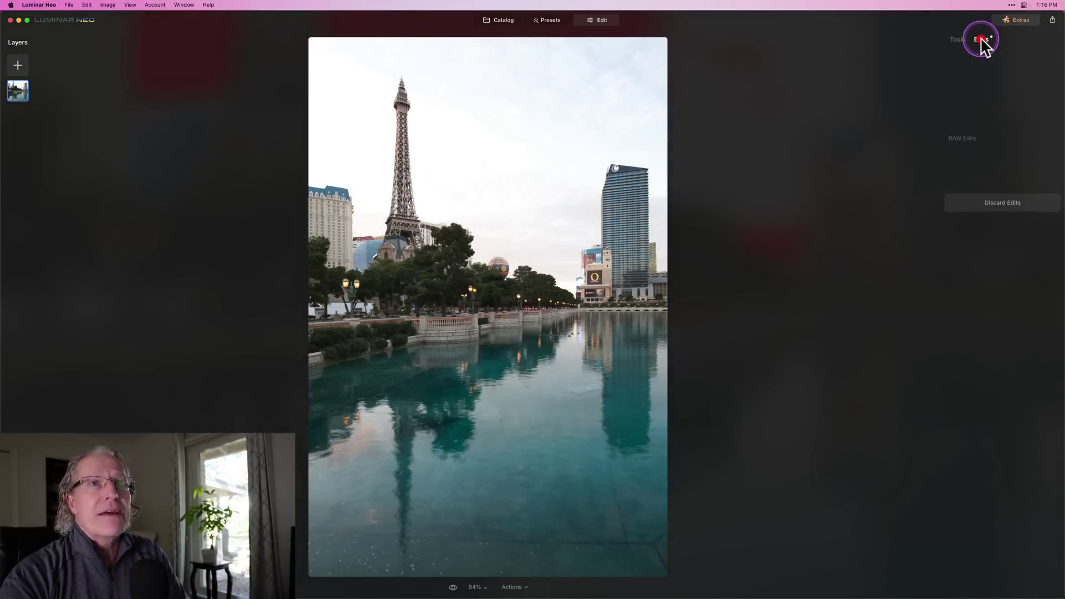
left_click(1050, 56)
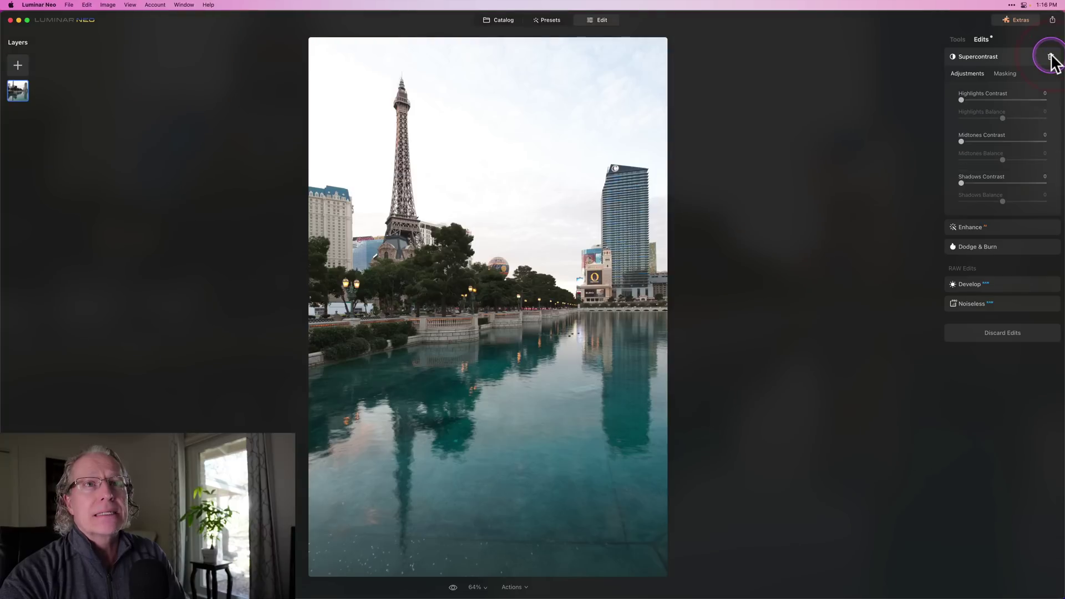
left_click(1051, 56)
left_click(1050, 56)
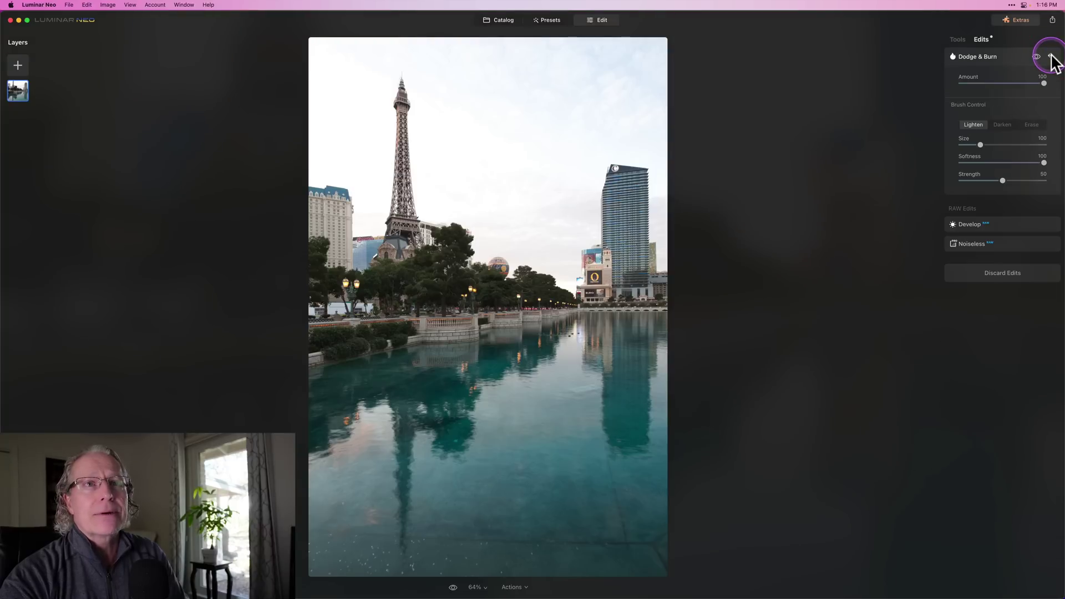
left_click(1051, 59)
left_click(989, 66)
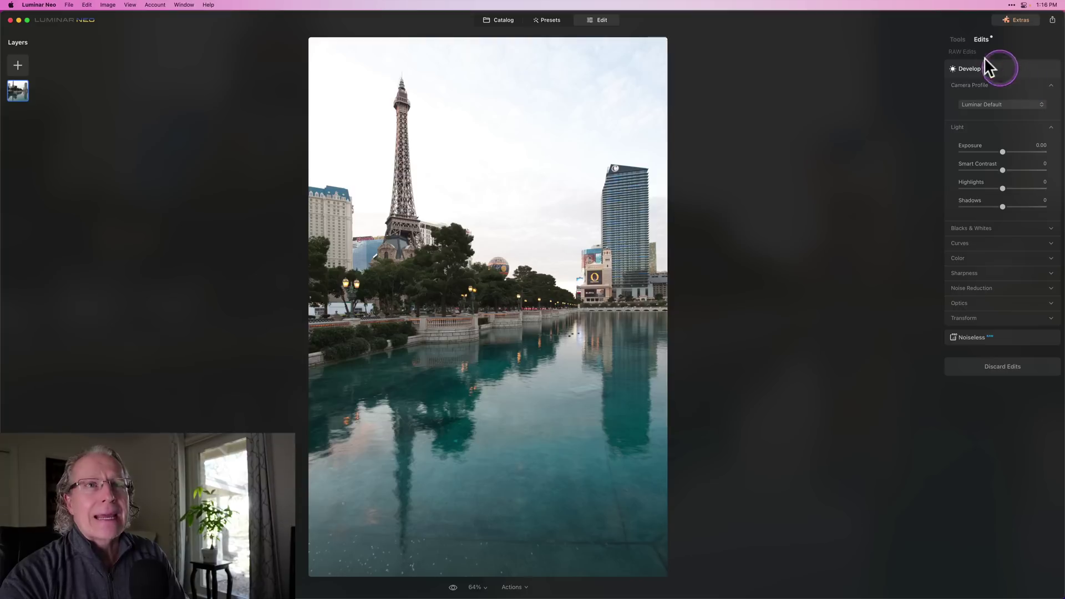
left_click(957, 39)
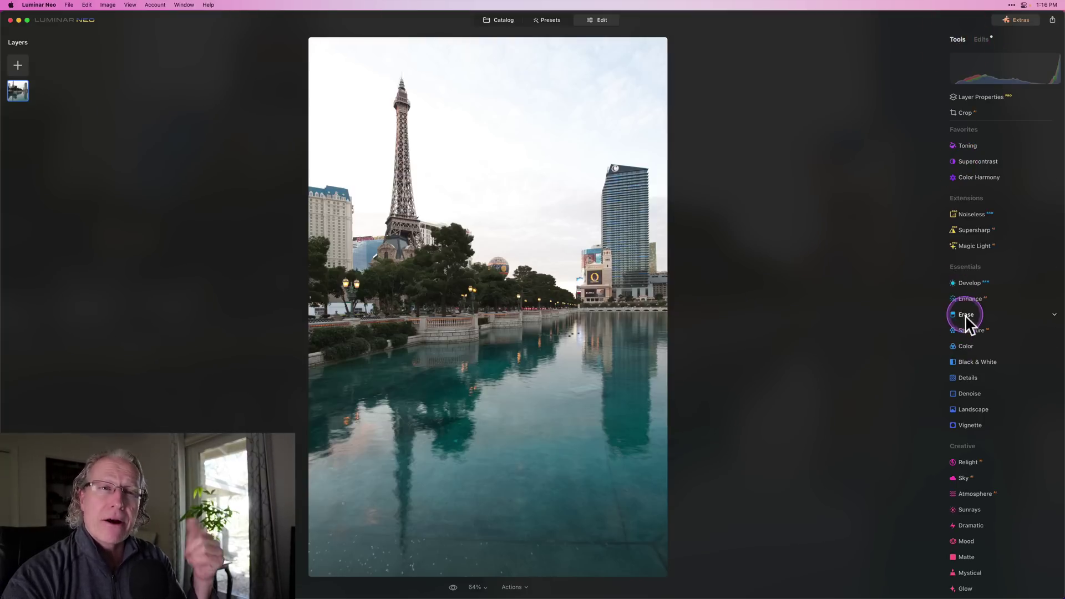
Try moving the white point at the upper end of the RAW Develop tone curve, and collapse the curve settings
left_click(975, 286)
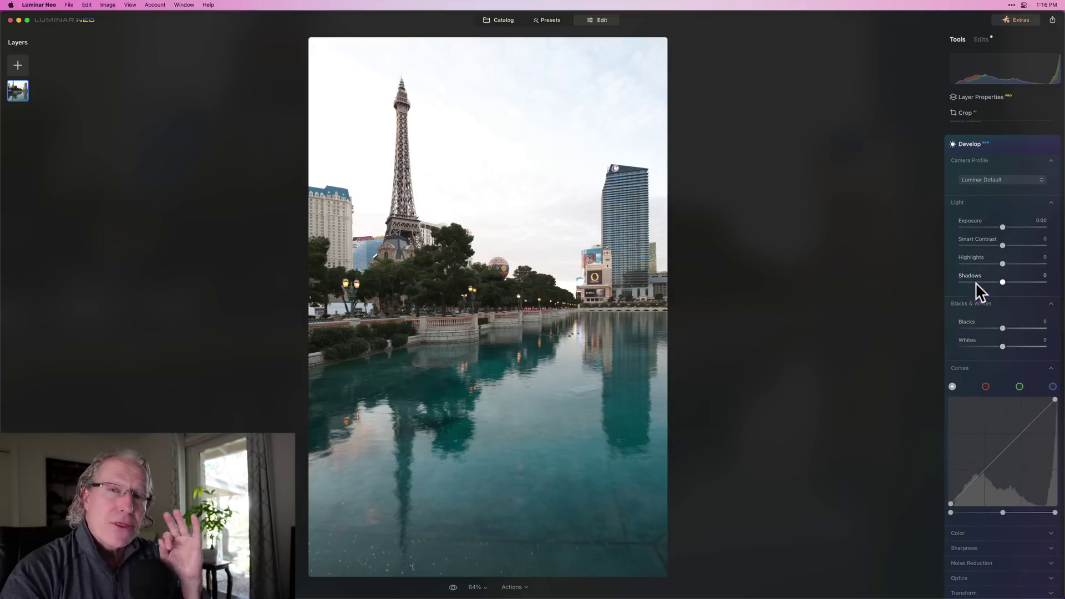
scroll(976, 282, "down", 1)
left_click_drag(998, 231, 970, 198)
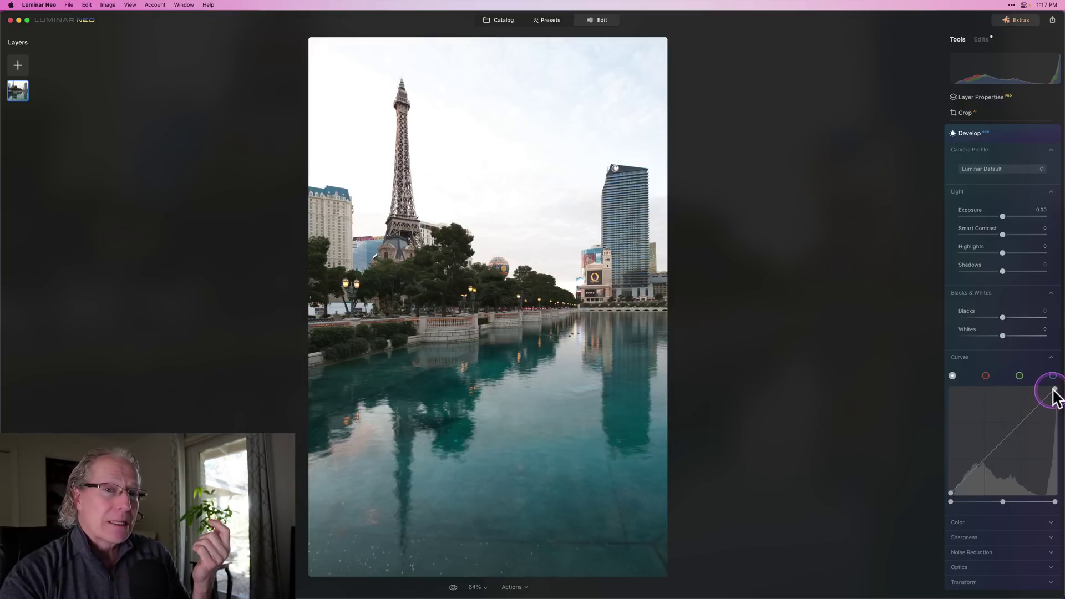
mouse_move(1055, 389)
left_mouse_down()
mouse_move(1057, 423)
mouse_move(1058, 384)
left_mouse_up()
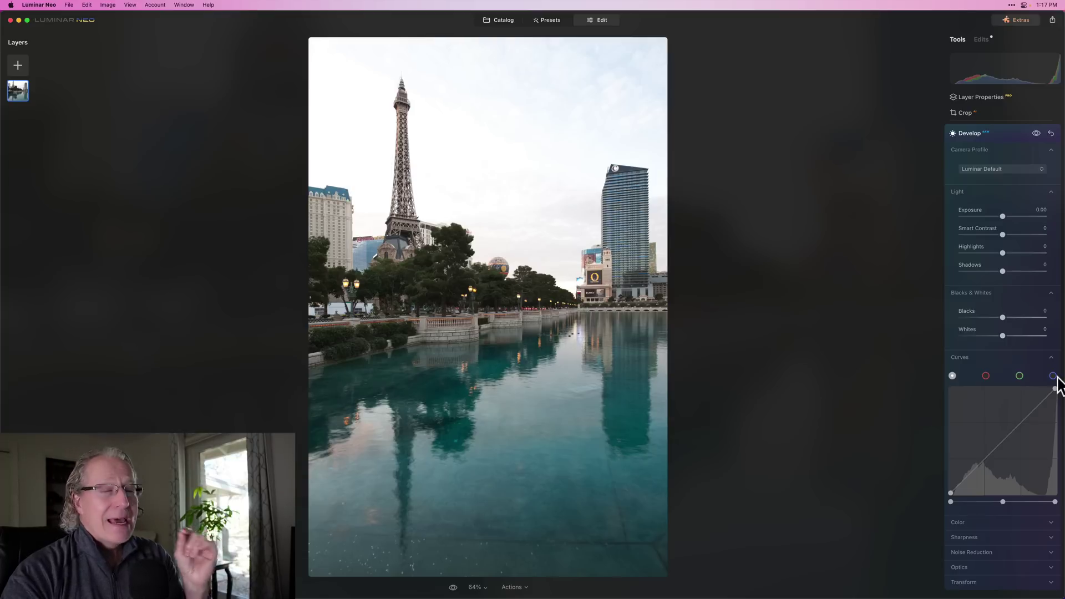
left_click(1055, 387)
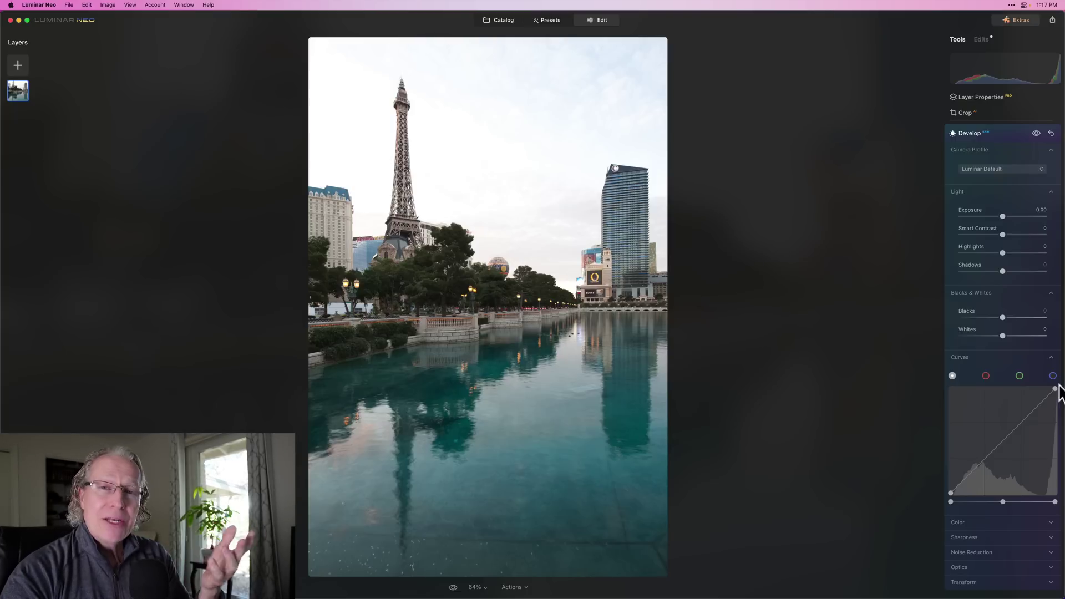
left_click(994, 357)
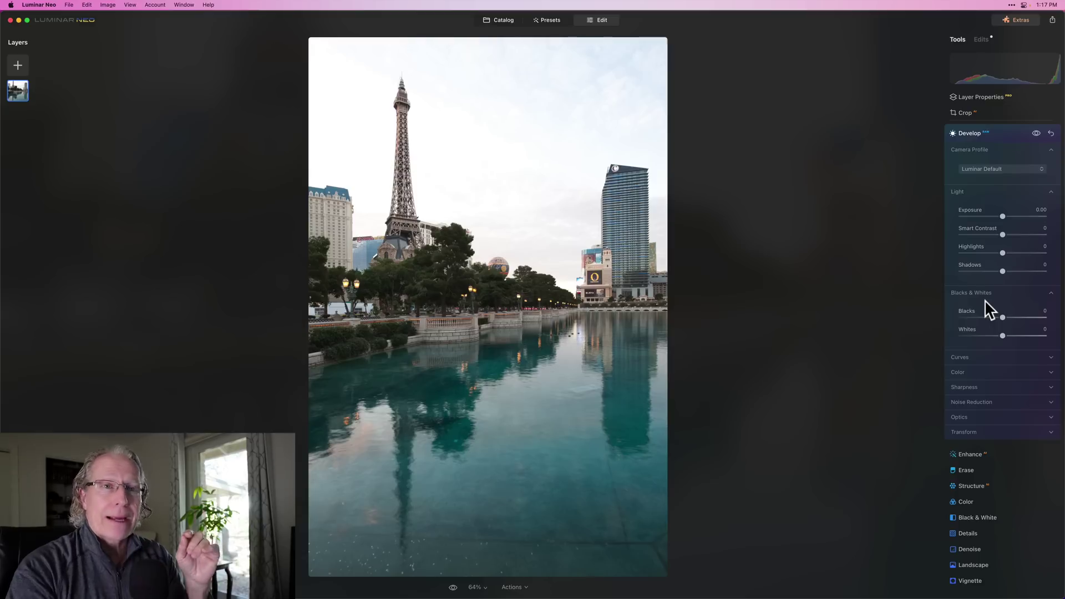
Turn on the clipping indicators to mark the blown-out areas of the sky
left_click(976, 248)
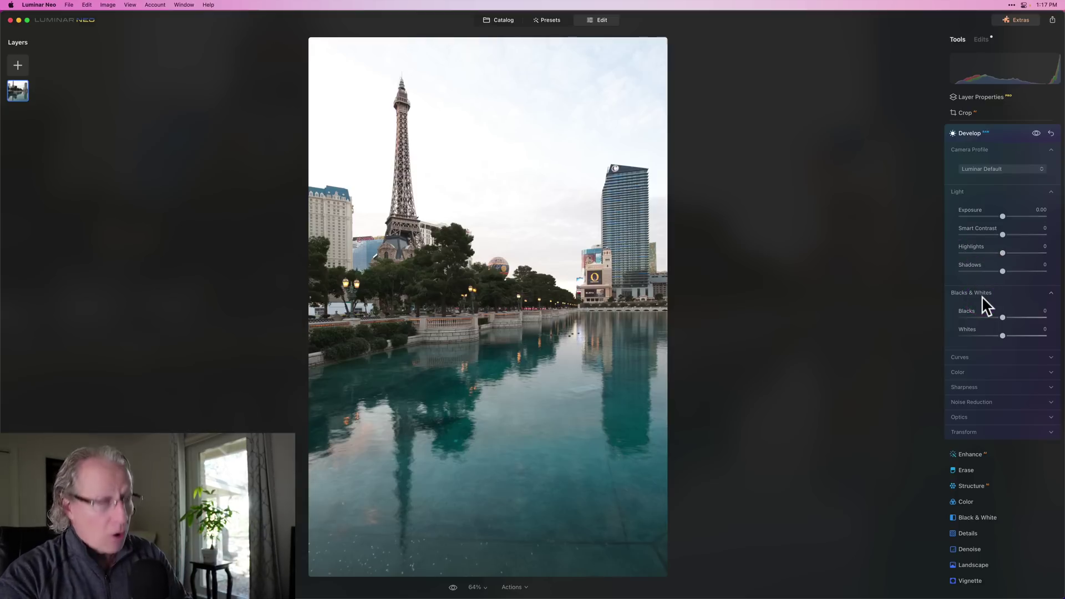
key("j")
left_click(892, 217)
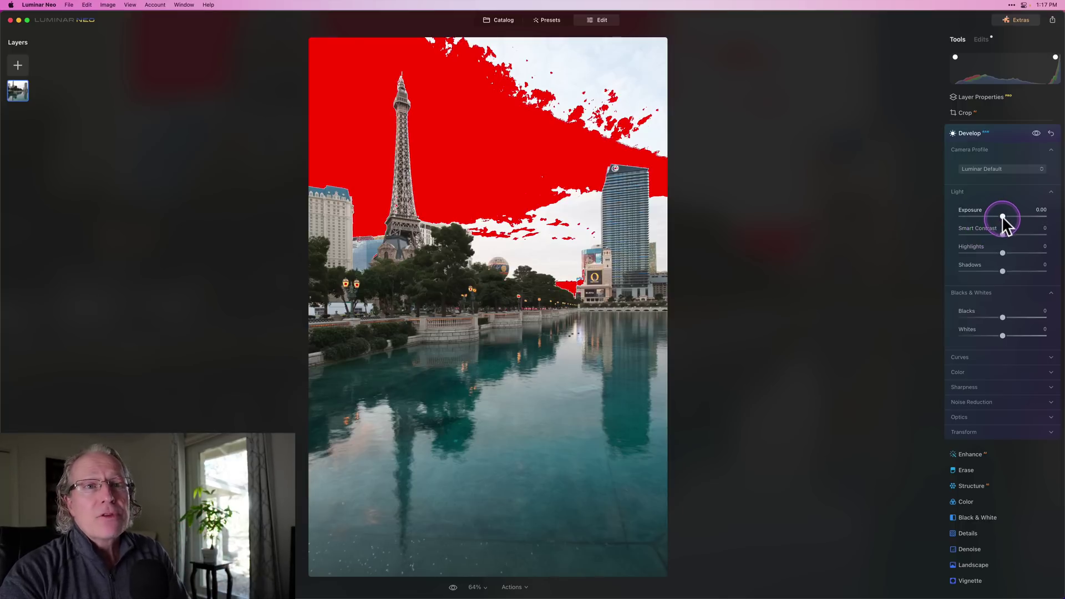
Try Develop's Exposure at -1.45, Highlights at -100 and Whites at -100 one at a time, resetting each to zero
left_click_drag(1002, 216, 991, 217)
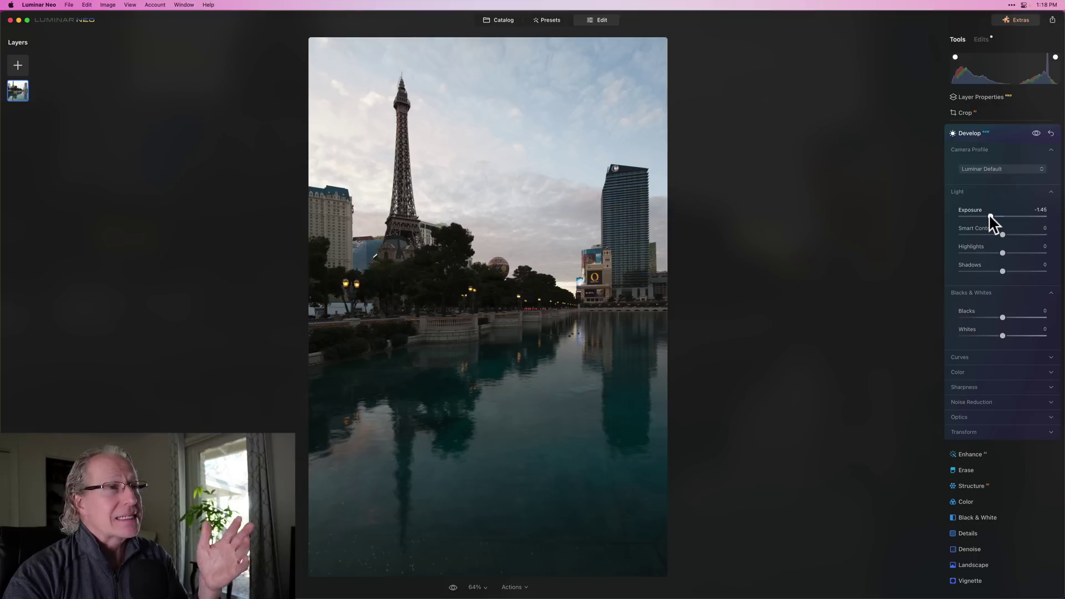
double_click(991, 216)
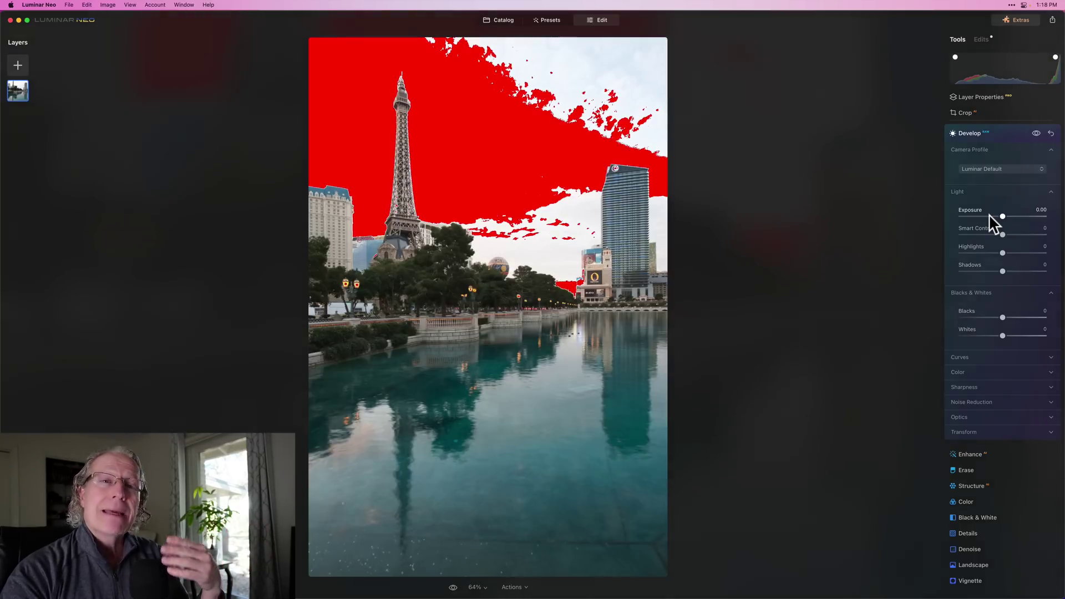
left_click_drag(1002, 253, 951, 255)
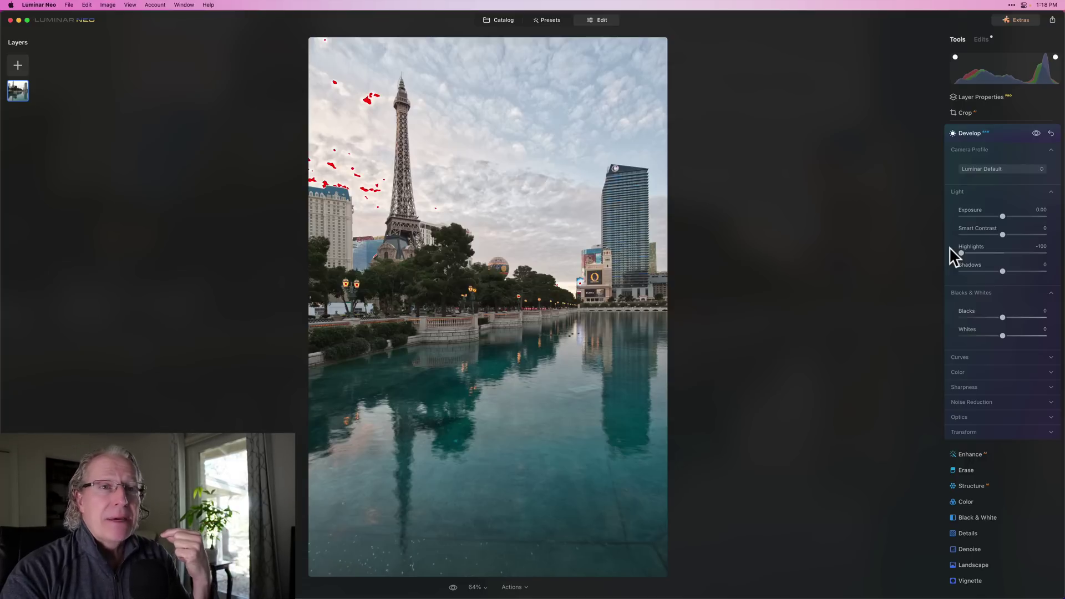
mouse_move(962, 251)
left_mouse_down()
mouse_move(998, 251)
mouse_move(950, 251)
left_mouse_up()
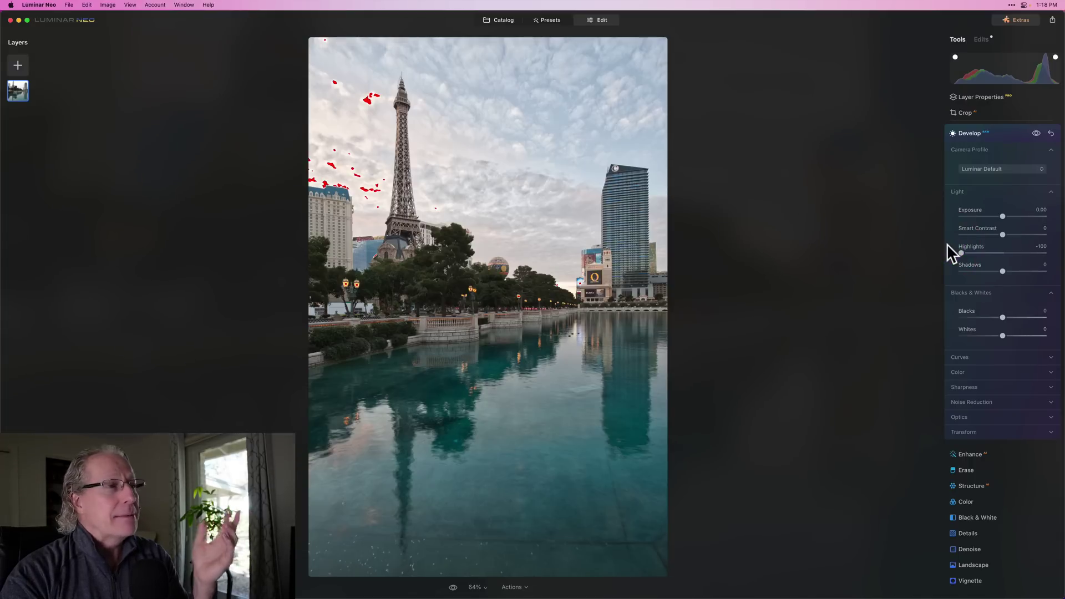
double_click(958, 250)
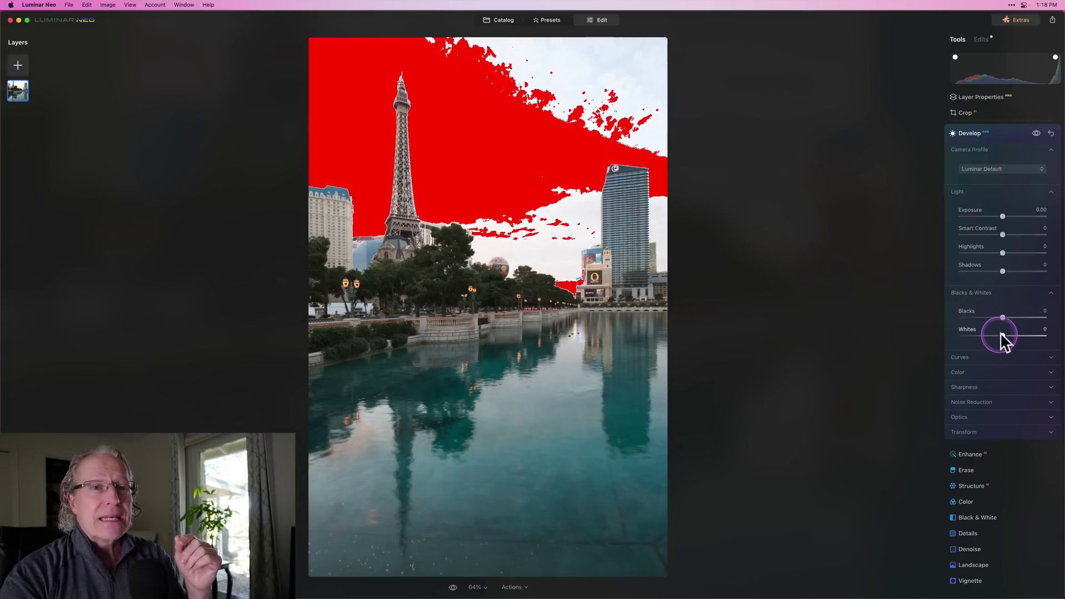
left_click_drag(1003, 336, 955, 336)
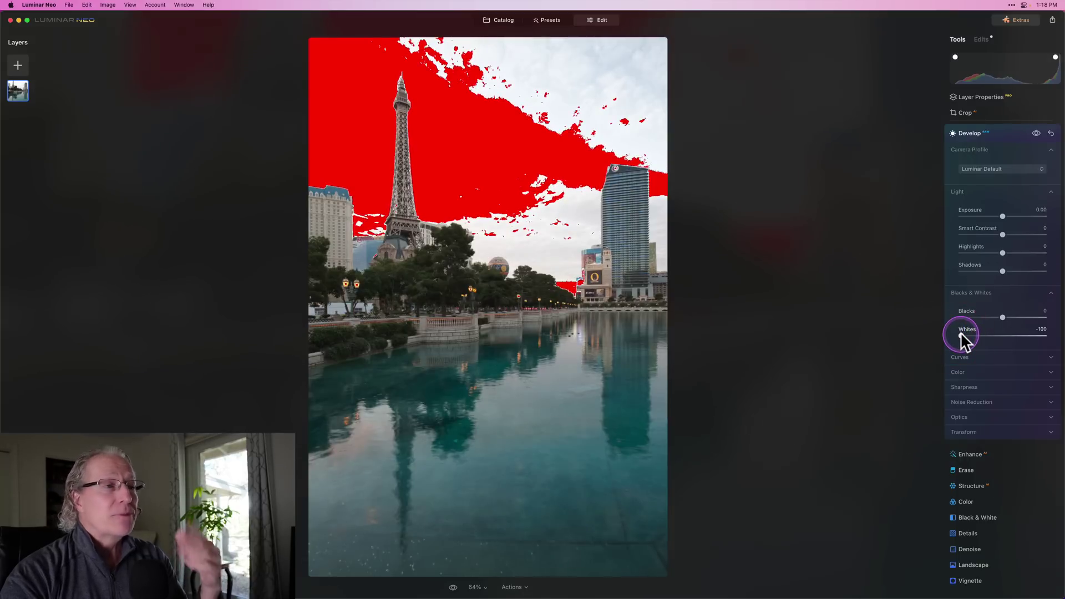
double_click(961, 333)
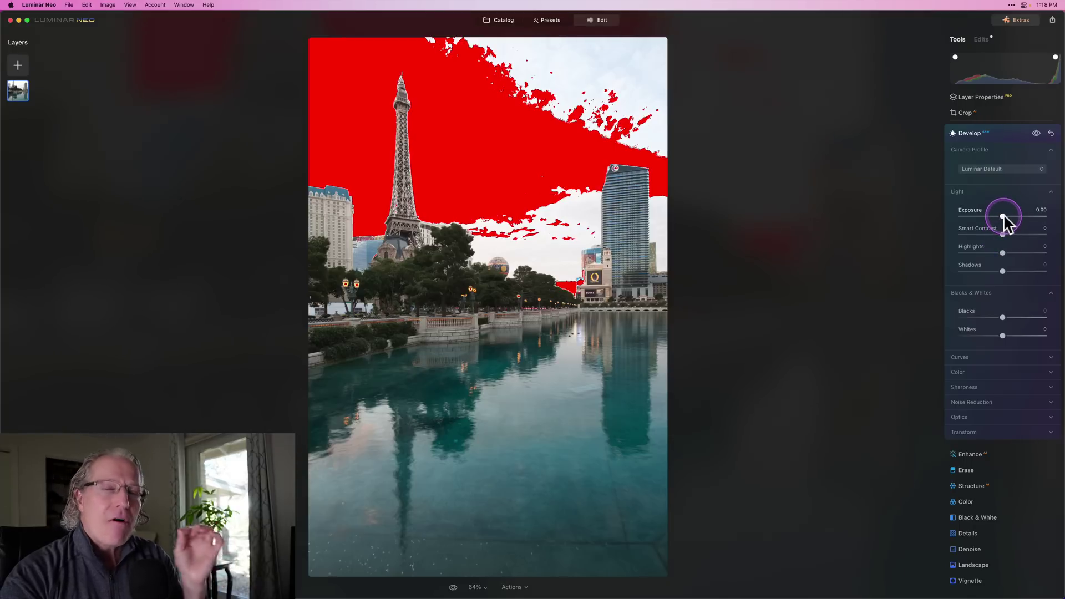
Set Develop's Exposure to -0.88, Smart Contrast to 26, Highlights to -58 and Whites to -30
left_click_drag(1003, 215, 981, 254)
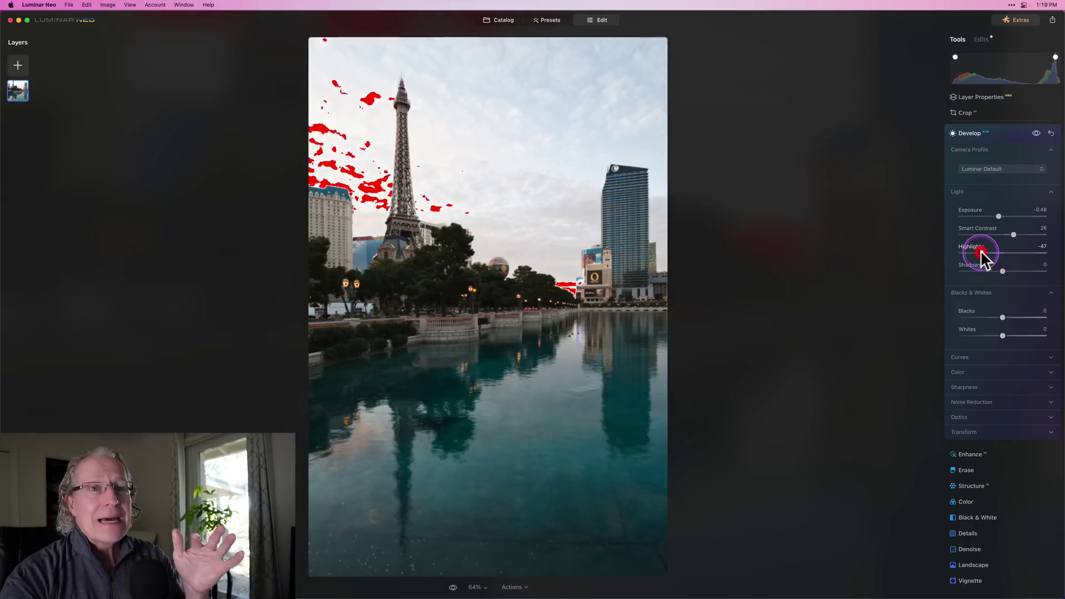
left_click(1002, 335)
left_click_drag(1002, 335, 989, 336)
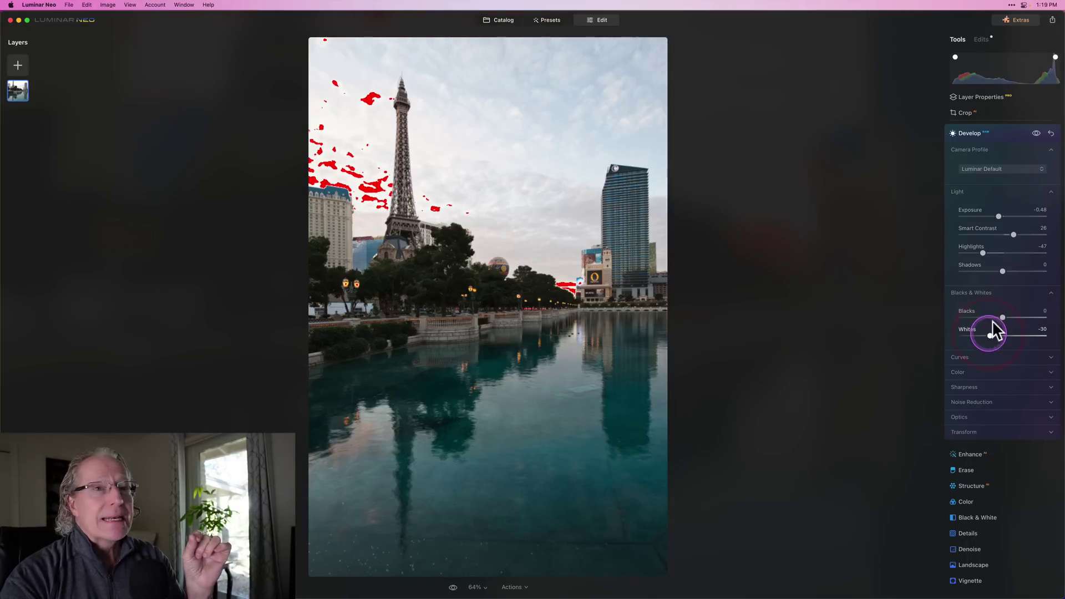
left_click_drag(983, 253, 978, 253)
left_click(998, 217)
left_click_drag(999, 216, 995, 216)
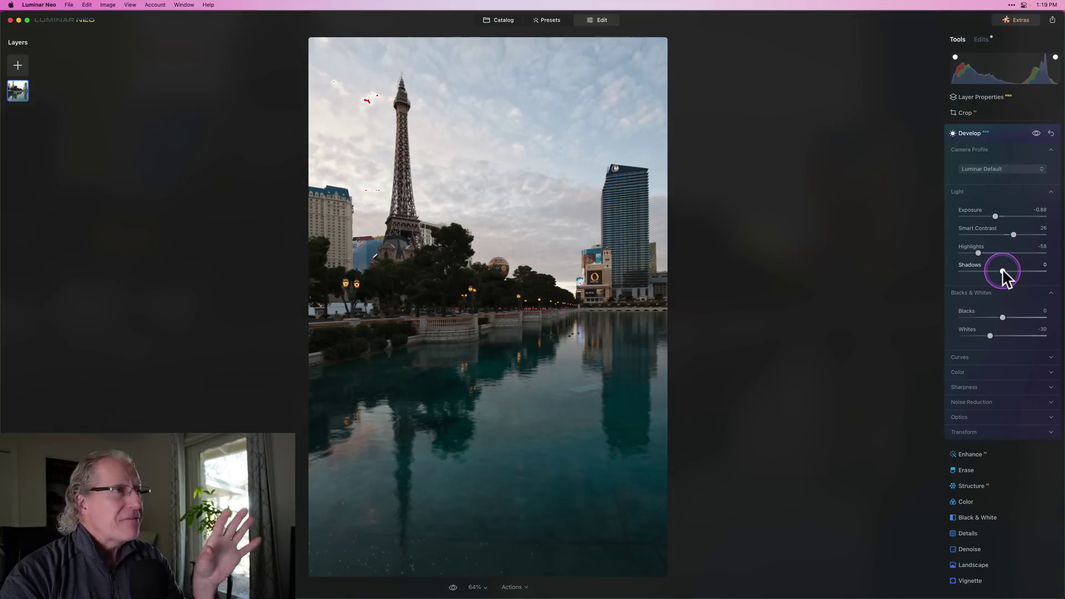
Refine the sky recovery with Highlights at -81, Whites at -48 and Exposure at -1.07
left_click(978, 253)
left_click_drag(978, 253, 974, 253)
left_click(980, 275)
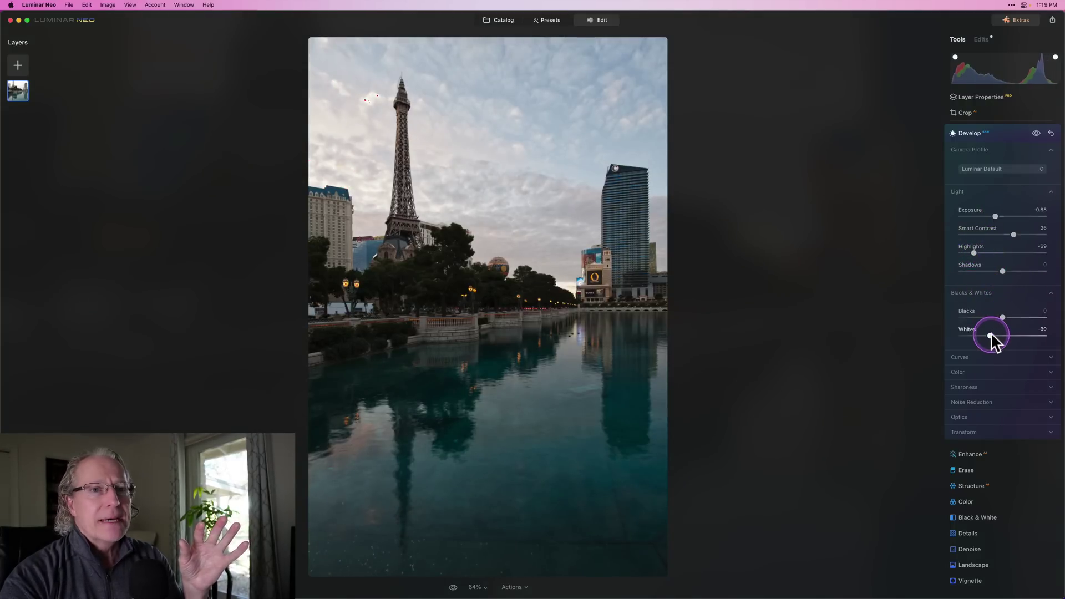
left_click_drag(991, 336, 982, 333)
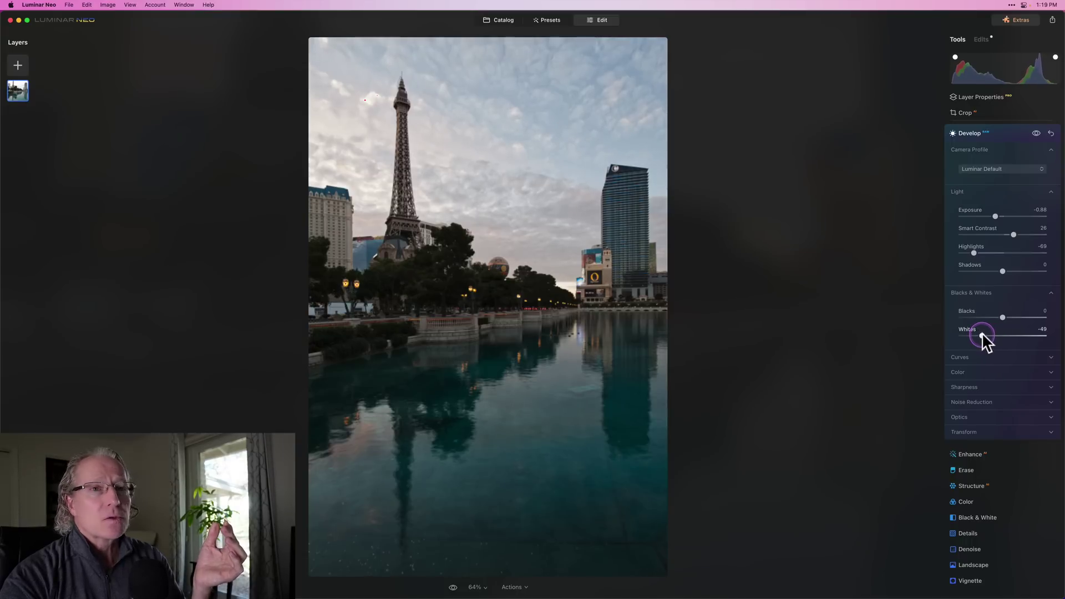
left_click_drag(974, 253, 972, 254)
left_click_drag(996, 216, 993, 217)
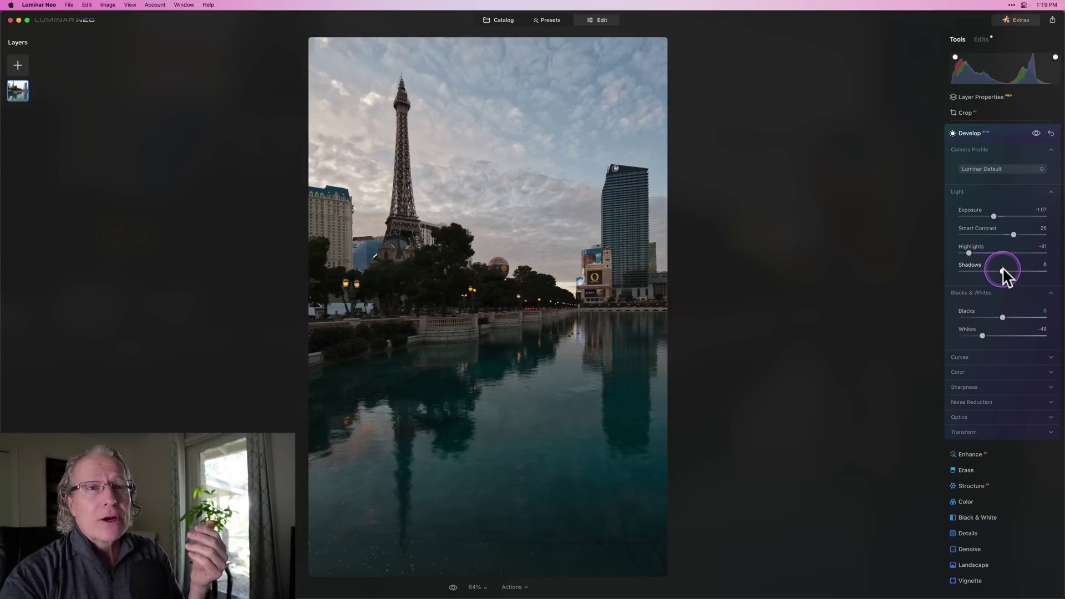
Lighten the dark areas with Shadows at 40 and Blacks at 58
left_click_drag(1005, 268, 1020, 266)
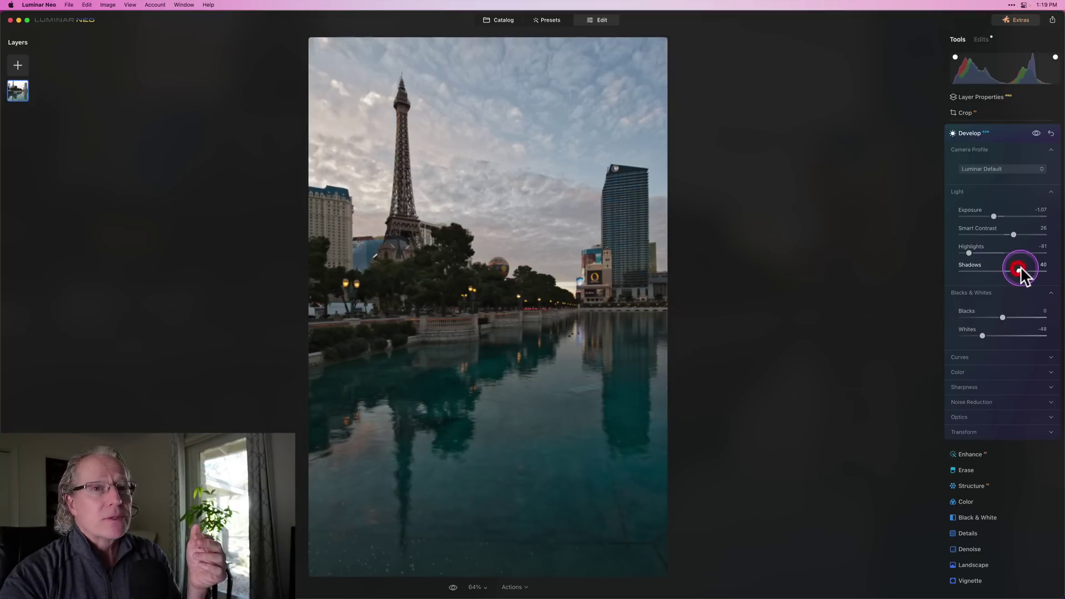
left_click_drag(1003, 315, 1028, 307)
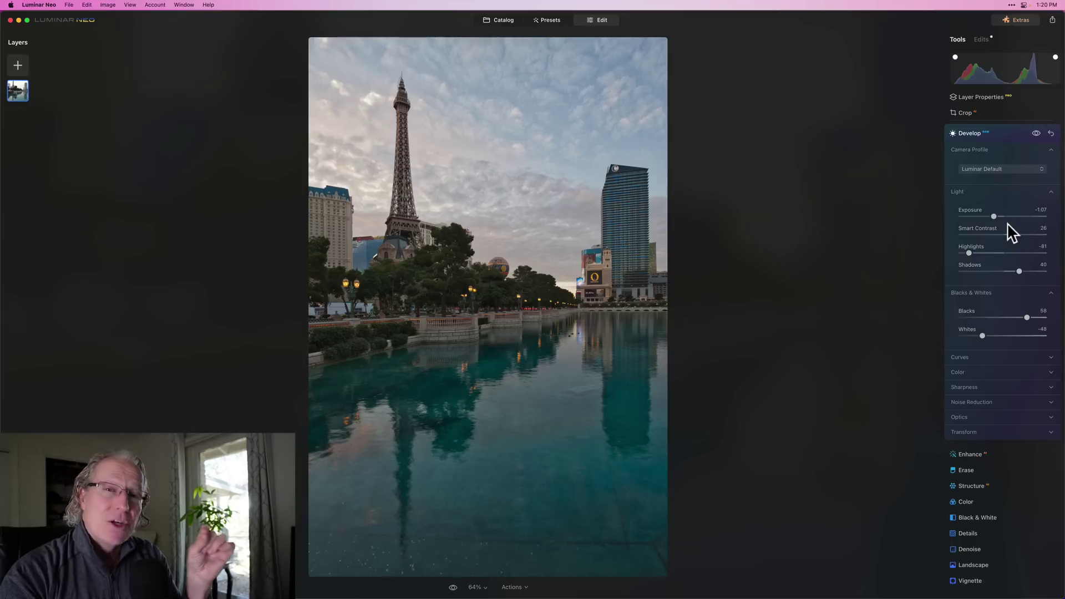
left_click(989, 215)
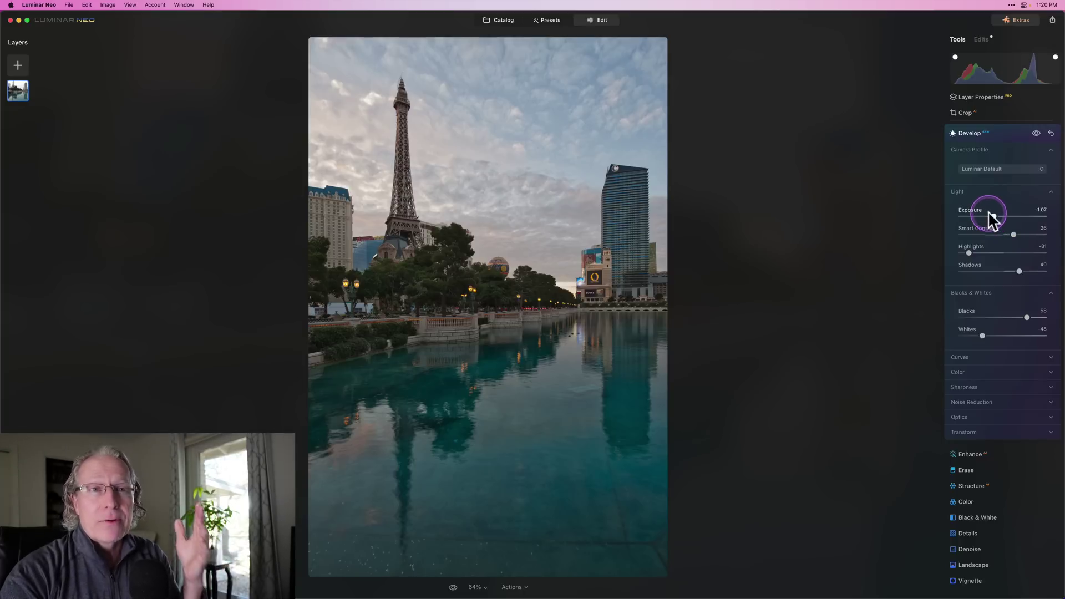
left_click(975, 255)
left_click(977, 309)
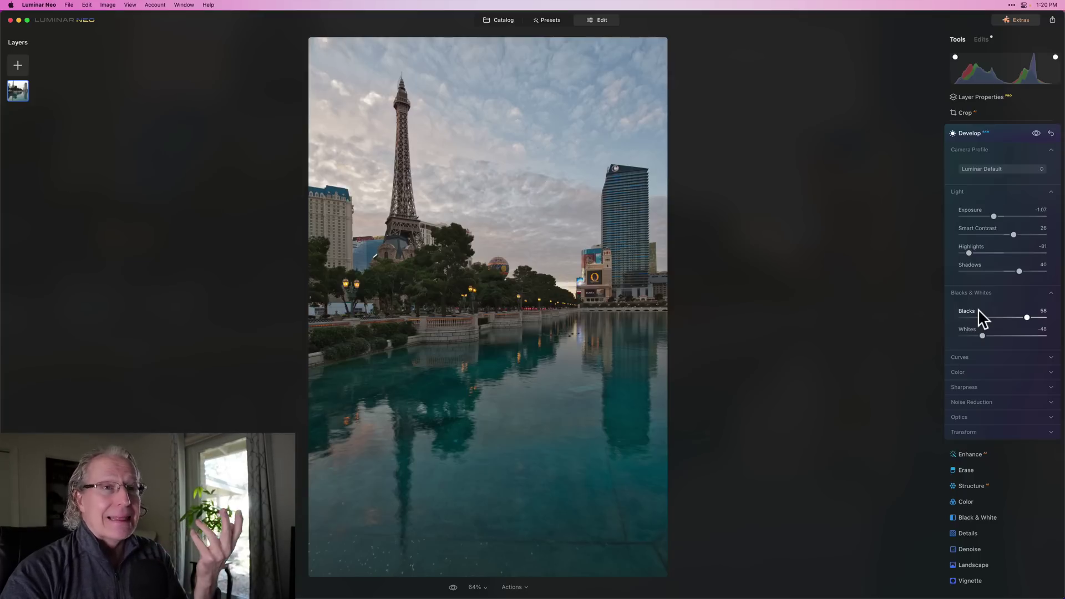
Compare the photo with and without the Develop adjustments, turn off the clipping indicators, and collapse the tool
left_click(1036, 134)
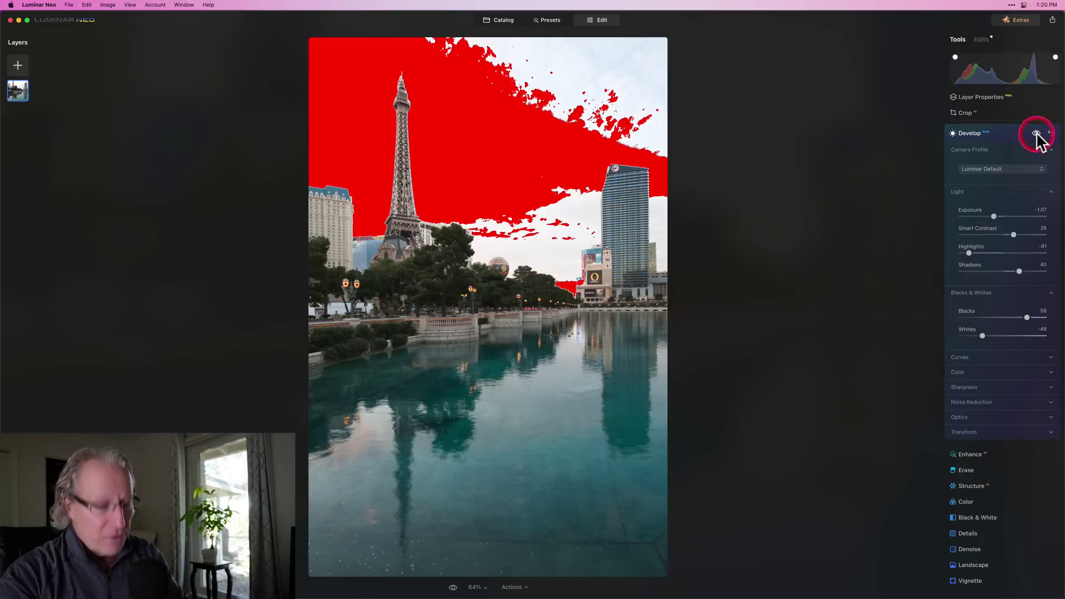
left_click(1036, 134)
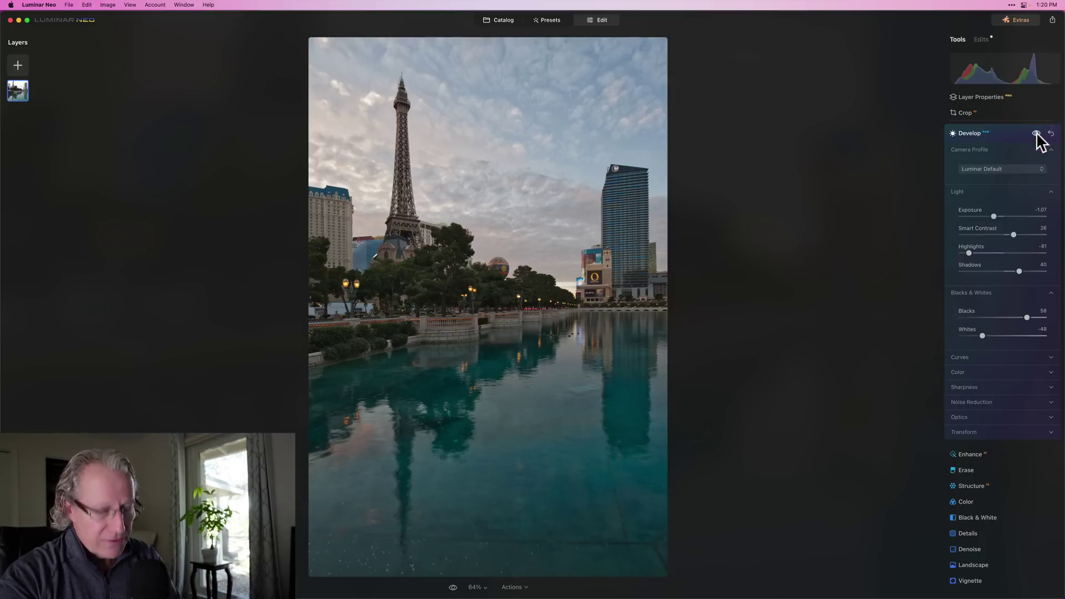
left_click(1036, 133)
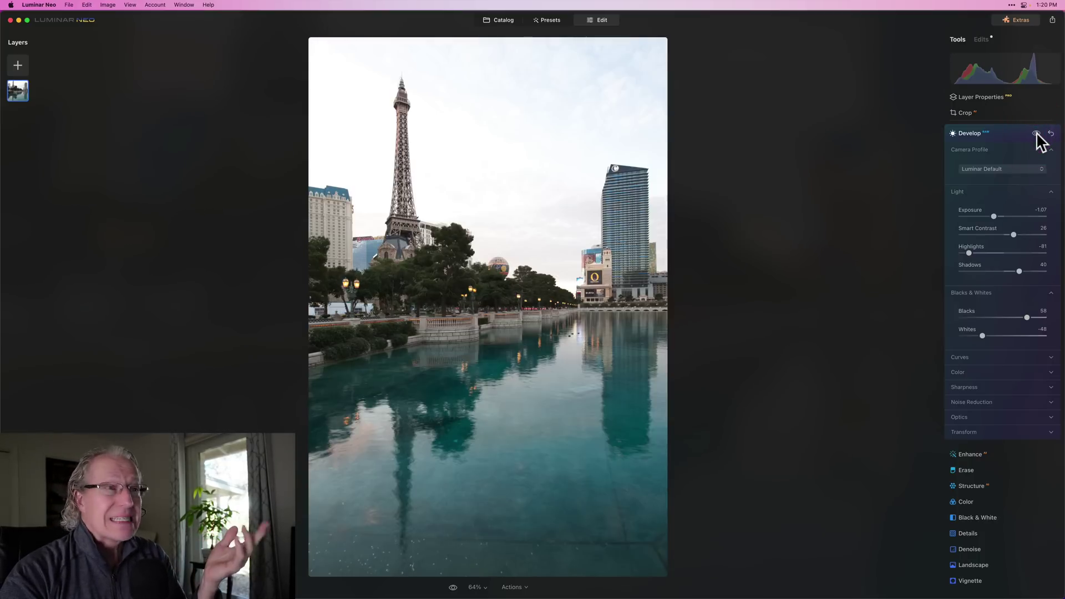
left_click(1036, 134)
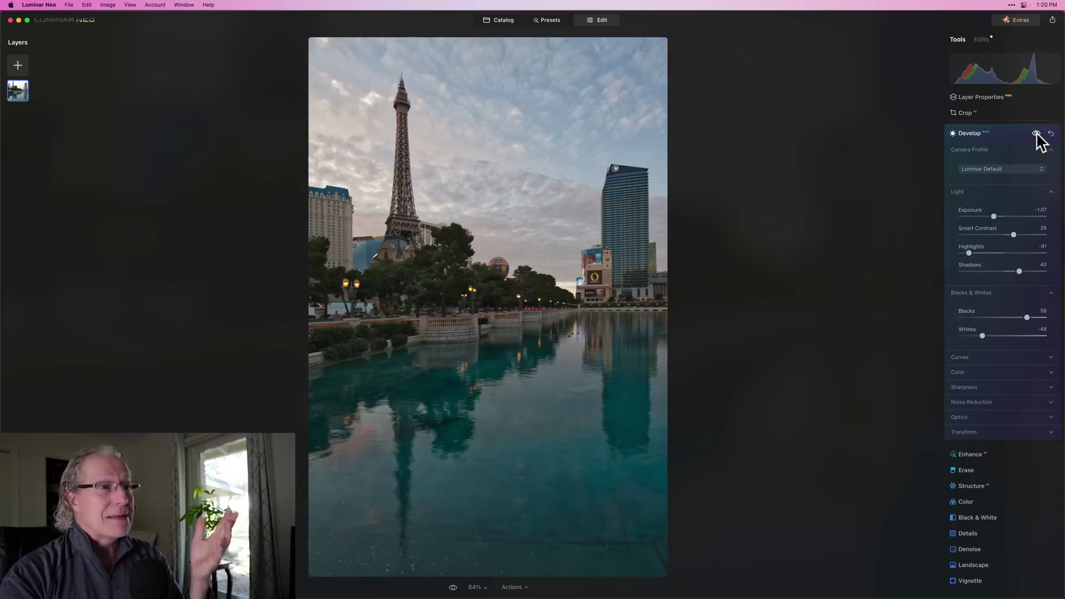
left_click(1007, 132)
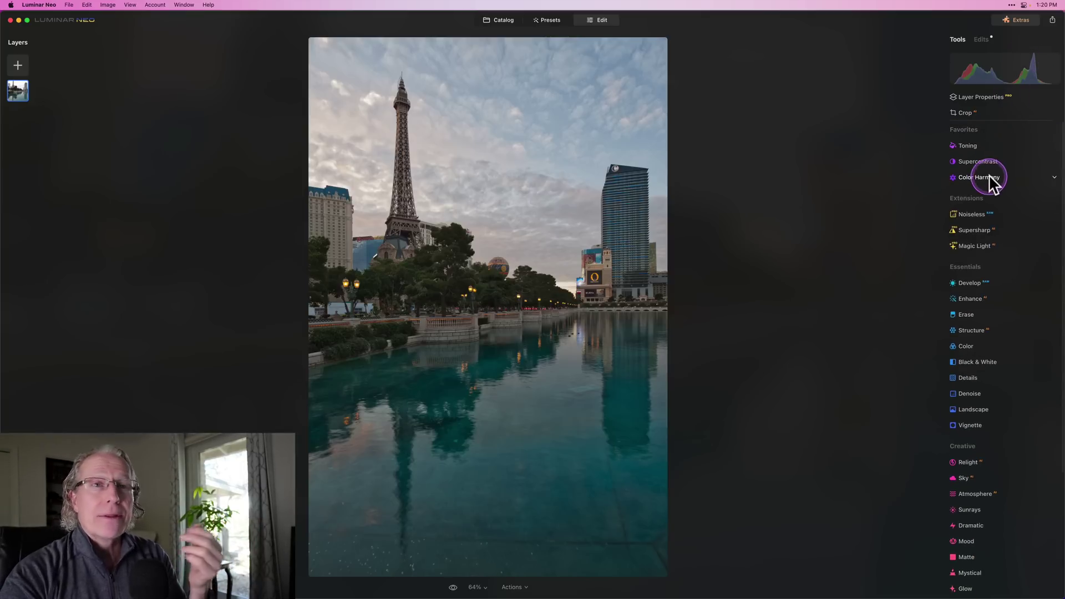
In Supercontrast, set Highlights Contrast to 31, Midtones Contrast to 40 and Shadows Contrast to 36
left_click(986, 162)
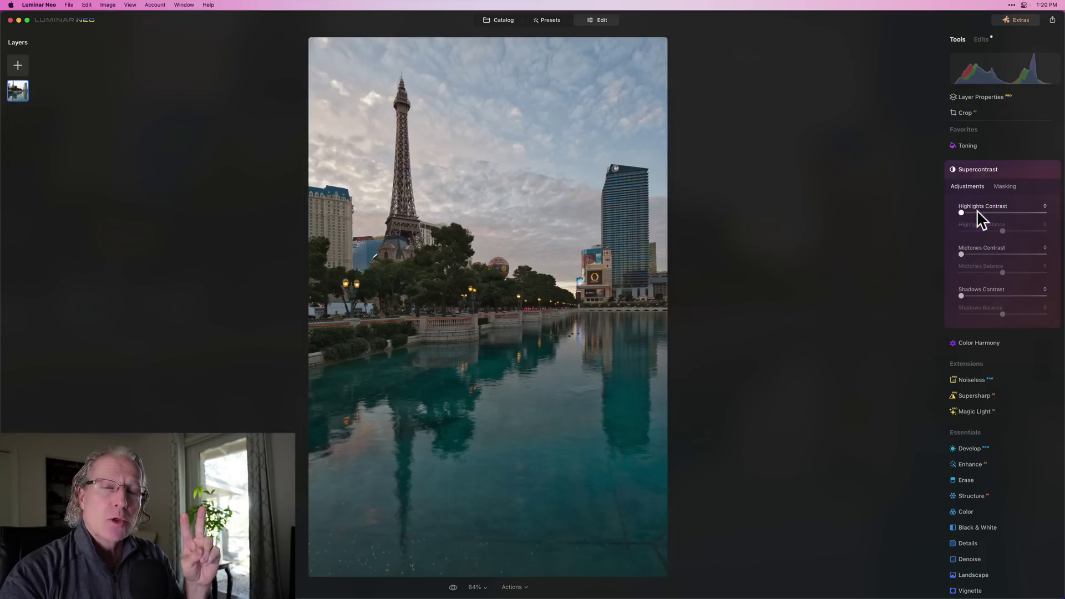
left_click_drag(962, 212, 987, 216)
left_click_drag(962, 254, 994, 251)
left_click_drag(984, 294, 990, 293)
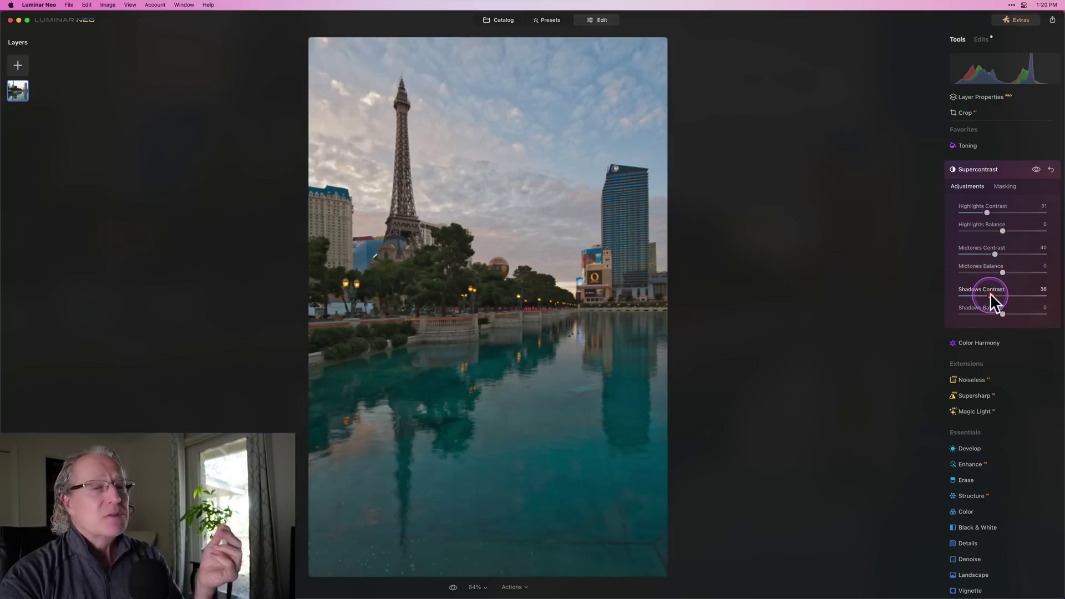
Set Supercontrast's Highlights Balance to -23, Midtones Balance to -26 and Shadows Balance to 26
left_click(1003, 231)
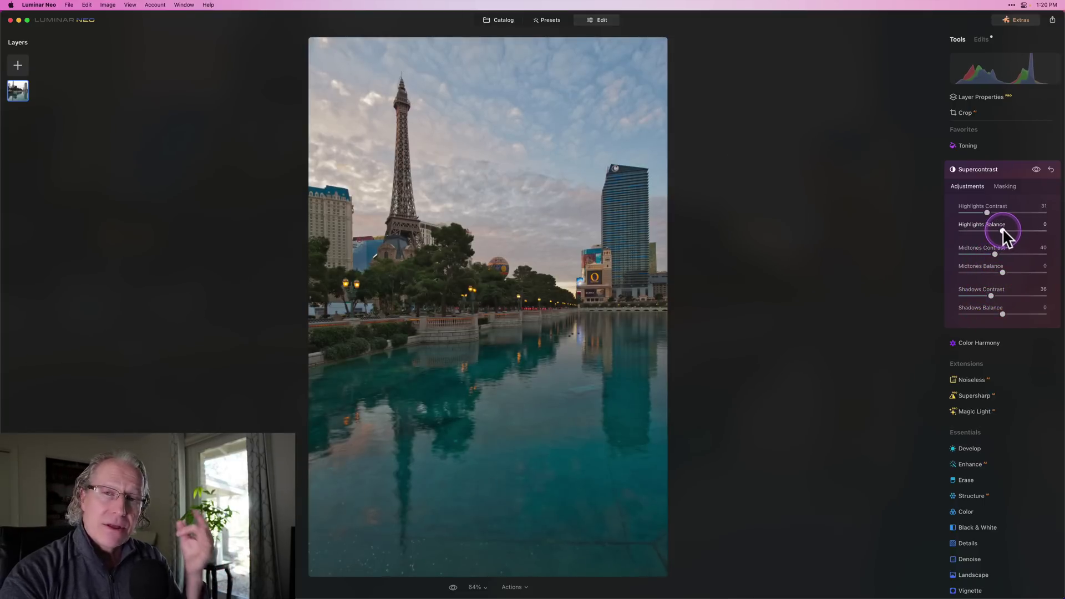
left_click_drag(1003, 231, 991, 271)
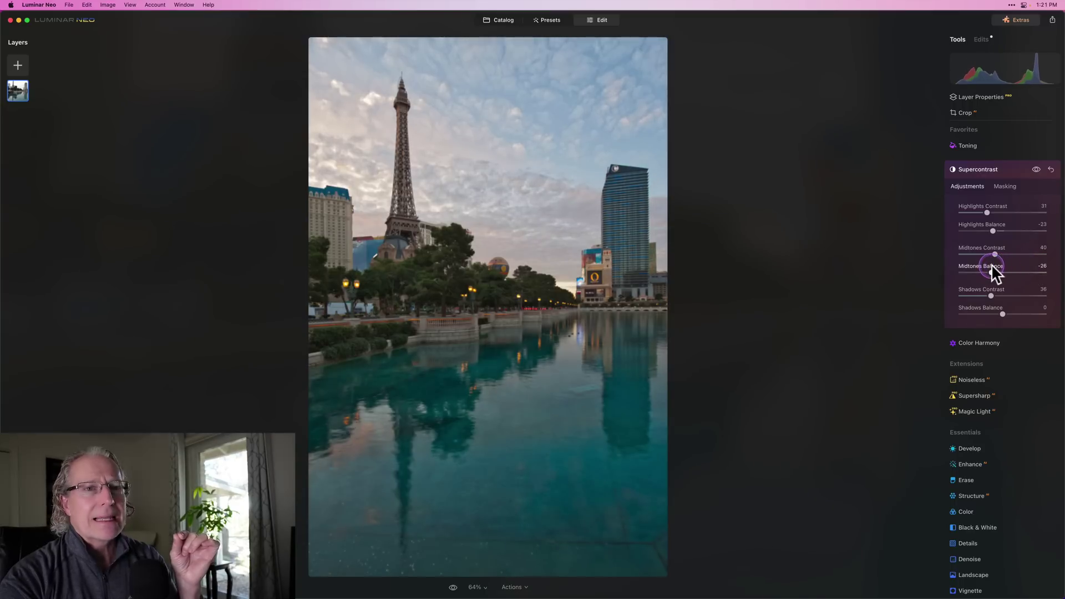
mouse_move(1002, 314)
left_mouse_down()
mouse_move(991, 314)
mouse_move(1014, 306)
left_mouse_up()
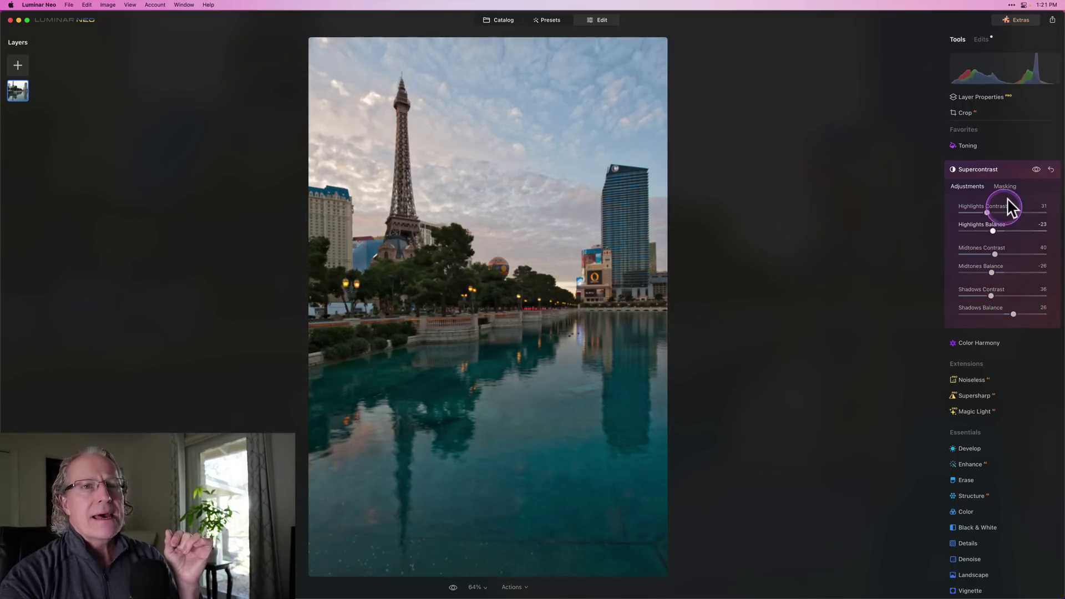
Compare the photo with and without the Supercontrast adjustments and collapse the tool
left_click(1036, 170)
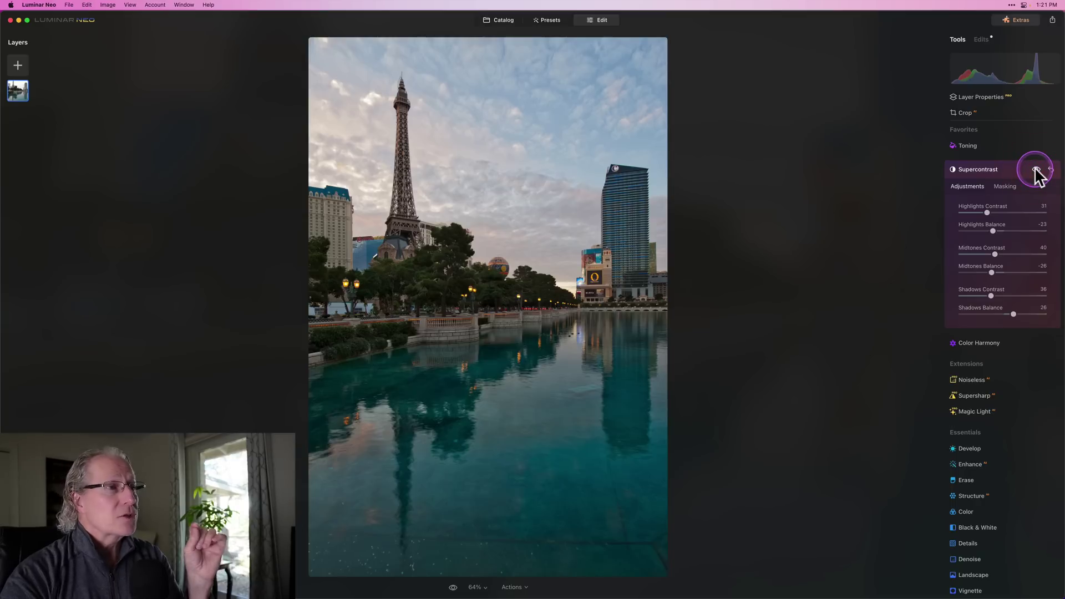
left_click(1036, 170)
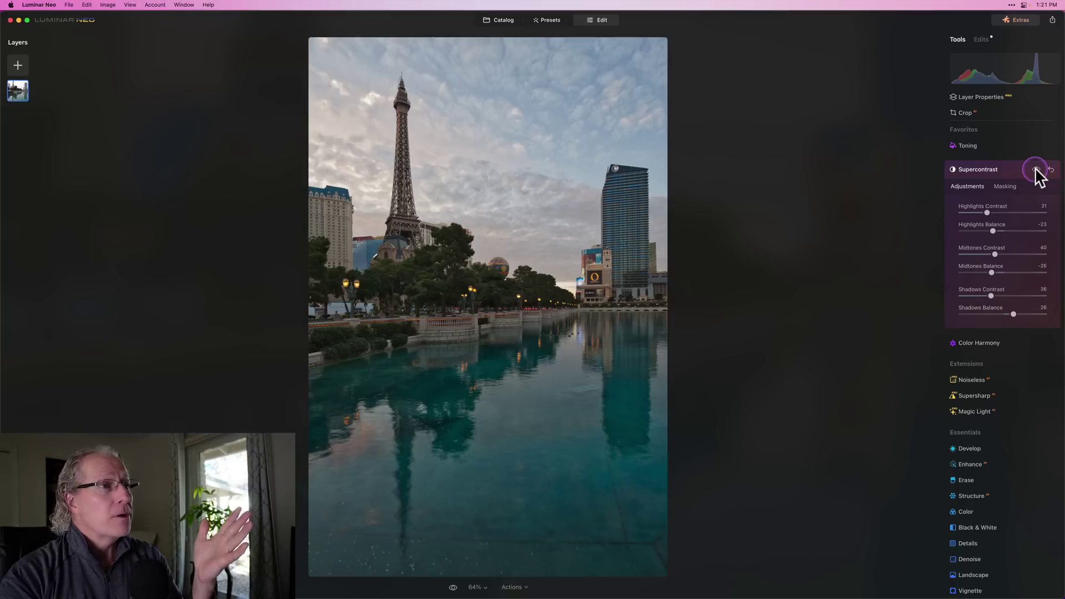
left_click(1007, 172)
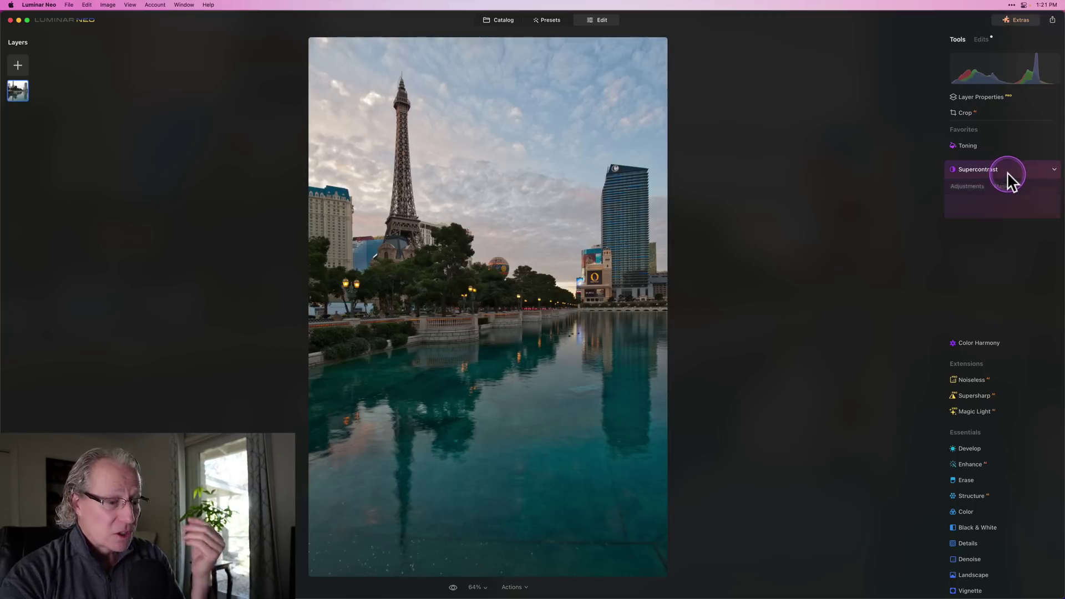
Apply Enhance to the photo with Accent at 35
left_click(976, 297)
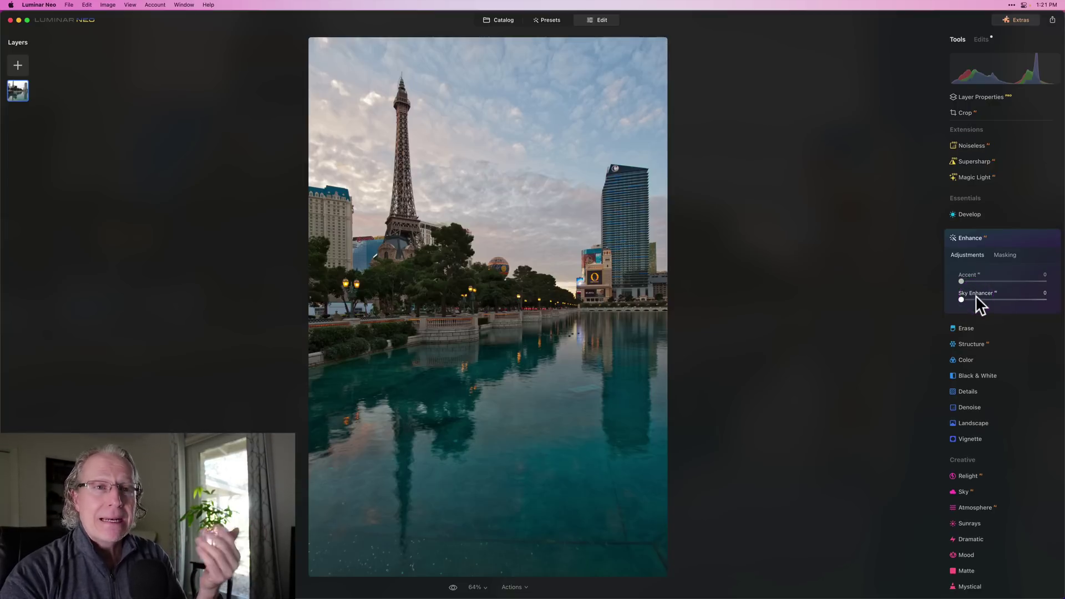
left_click_drag(963, 279, 984, 274)
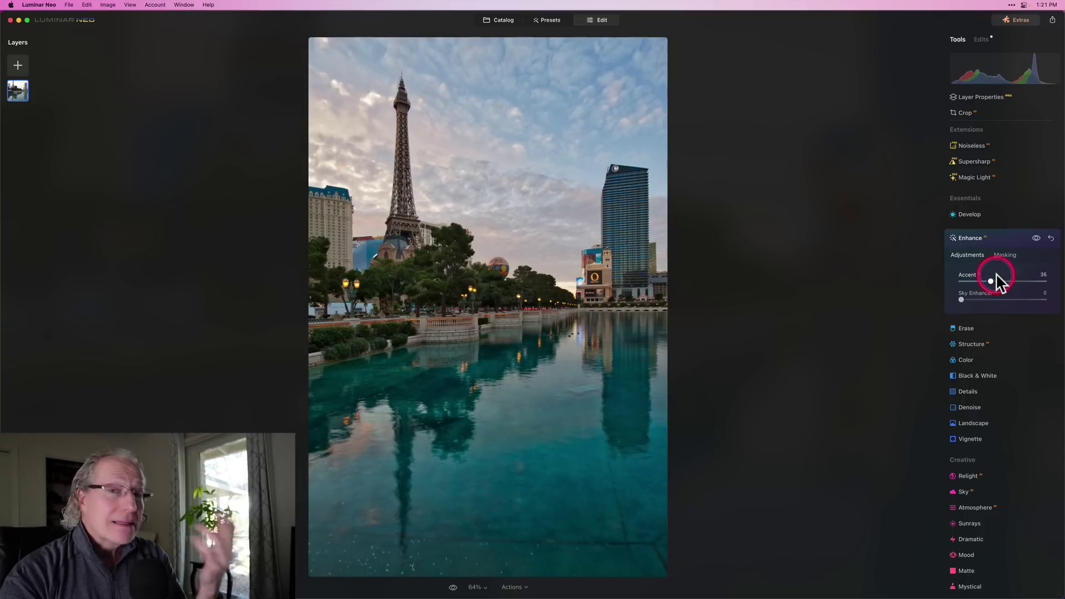
left_click_drag(996, 273, 997, 273)
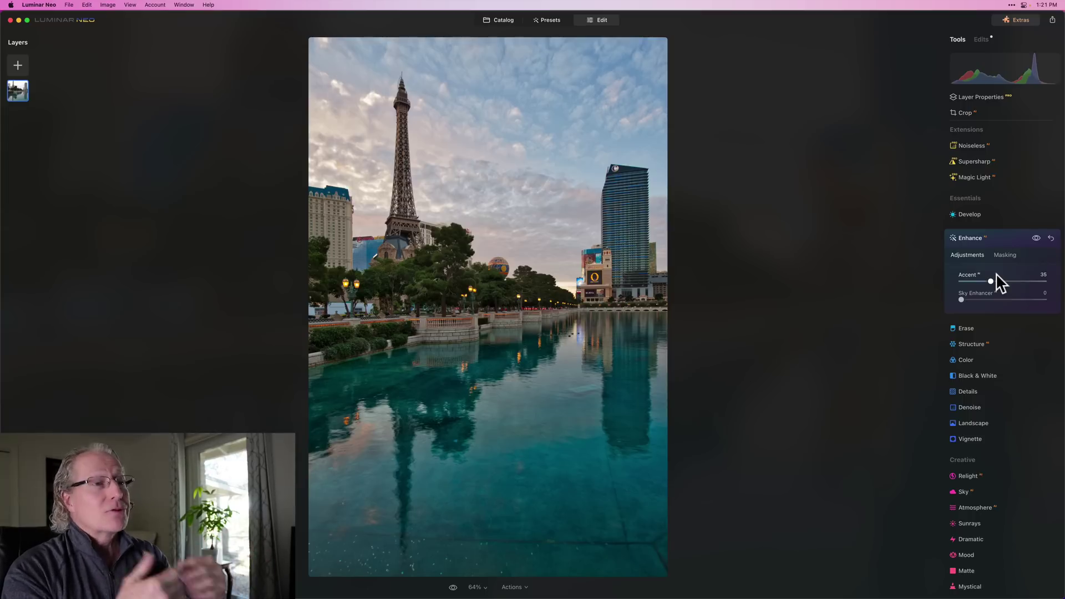
Compare the photo with and without Enhance, and set Sky Enhancer to 19 and Accent to 43
left_click(1037, 238)
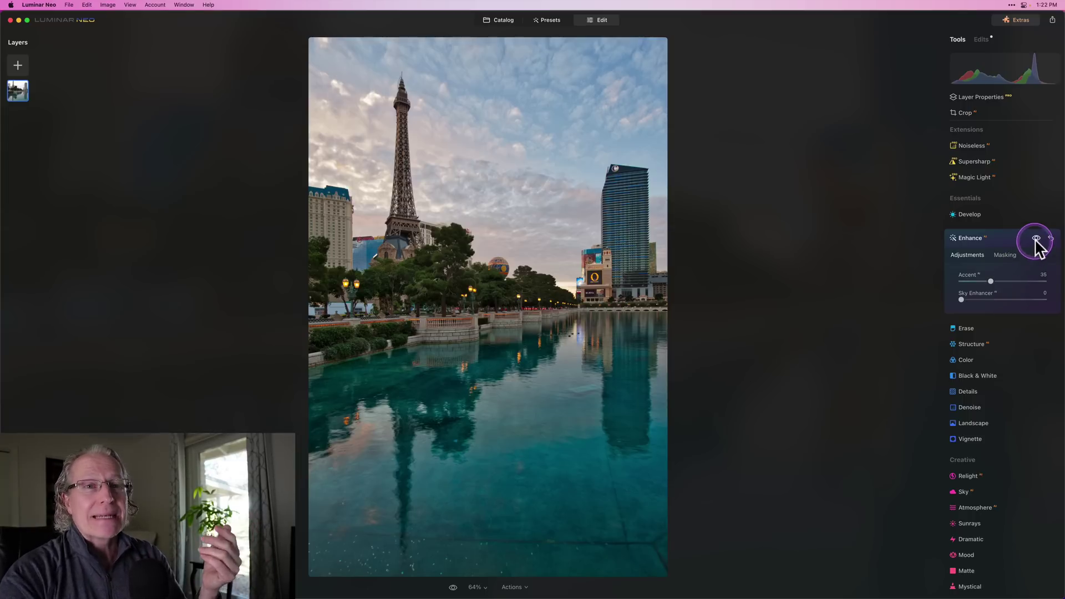
left_click(1036, 238)
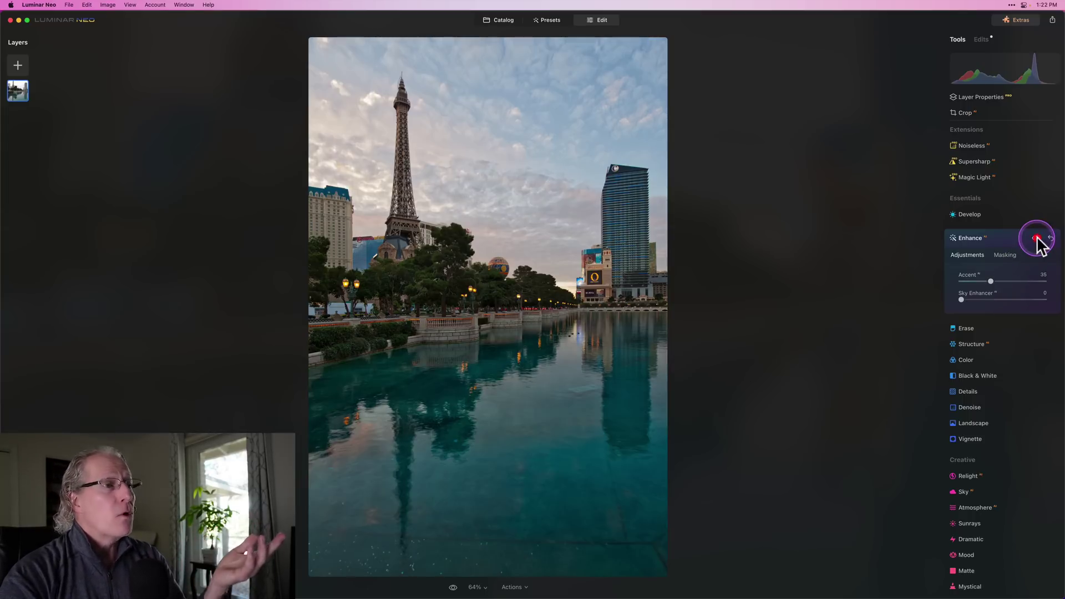
left_click(988, 291)
left_click(967, 298)
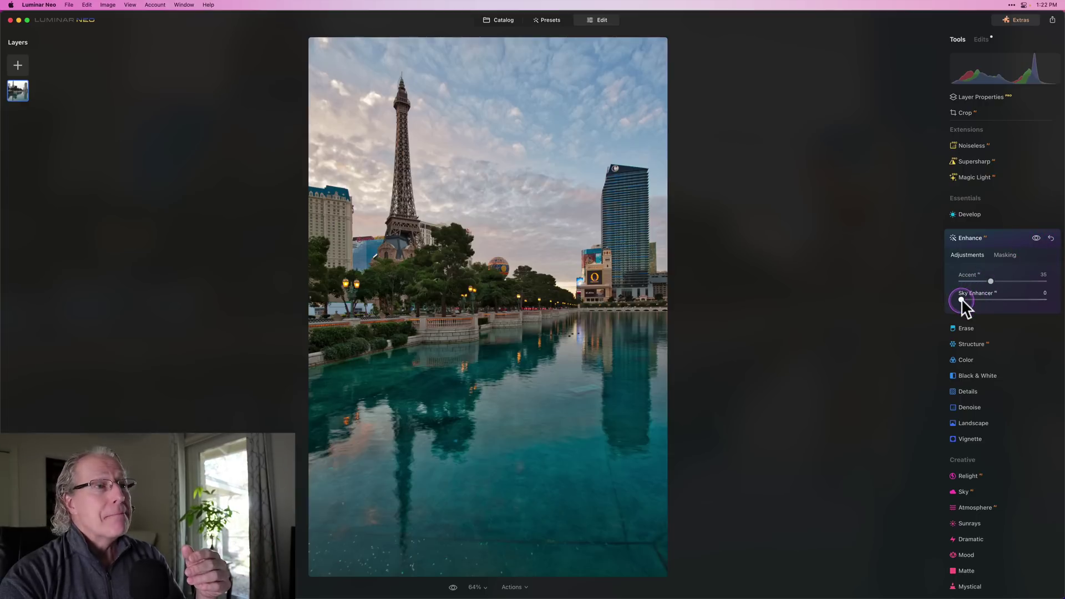
left_click_drag(961, 298, 1053, 302)
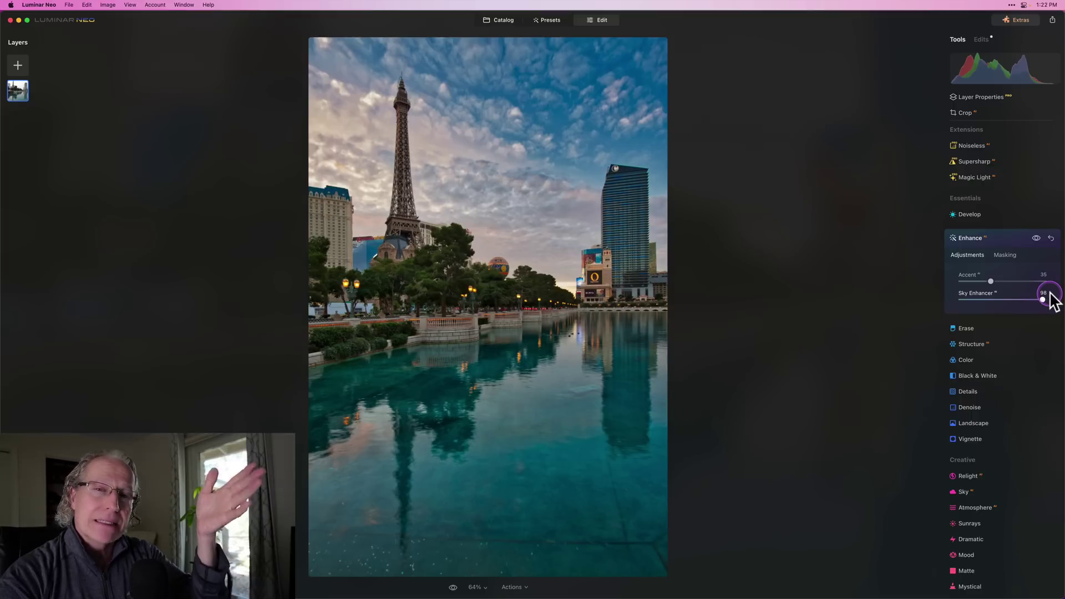
left_click_drag(1053, 299, 995, 280)
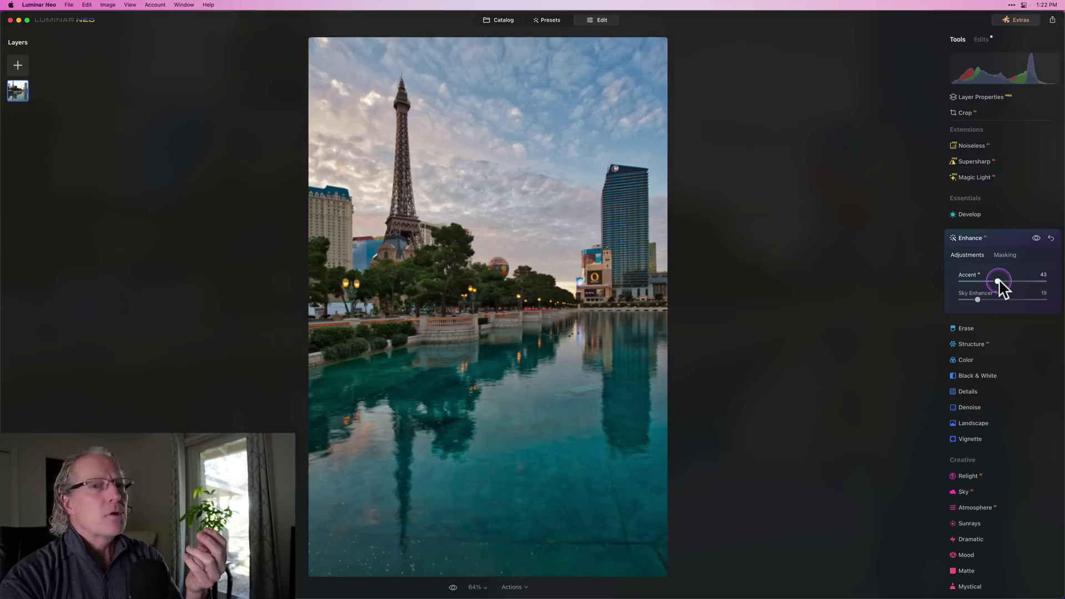
left_click_drag(999, 278, 998, 278)
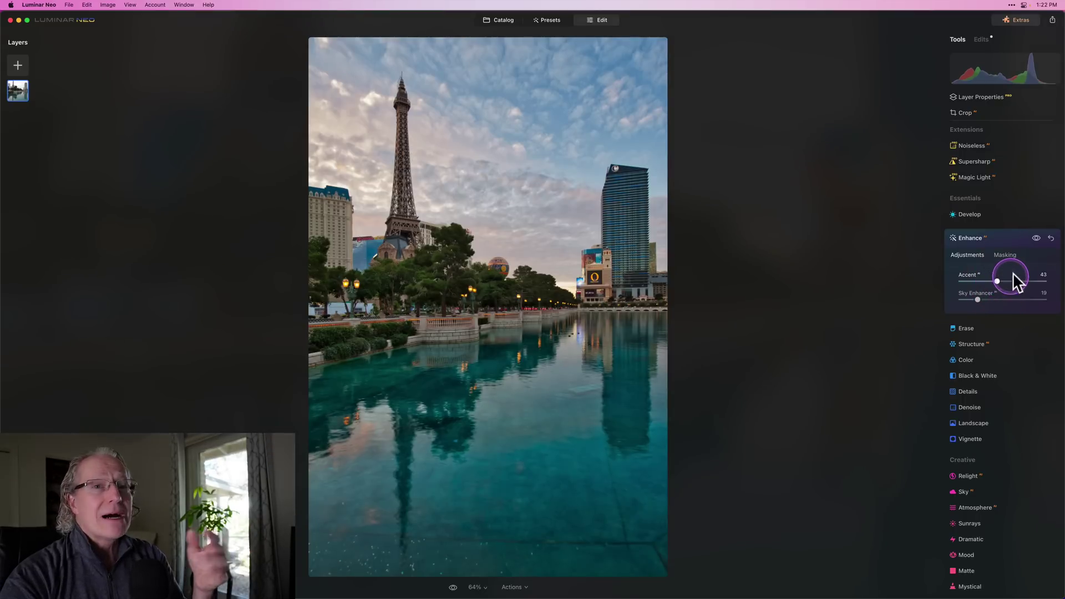
Recheck the Enhance effect, set Sky Enhancer to 14 and Accent to 41, and collapse the tool
left_click(1036, 239)
left_click(1036, 239)
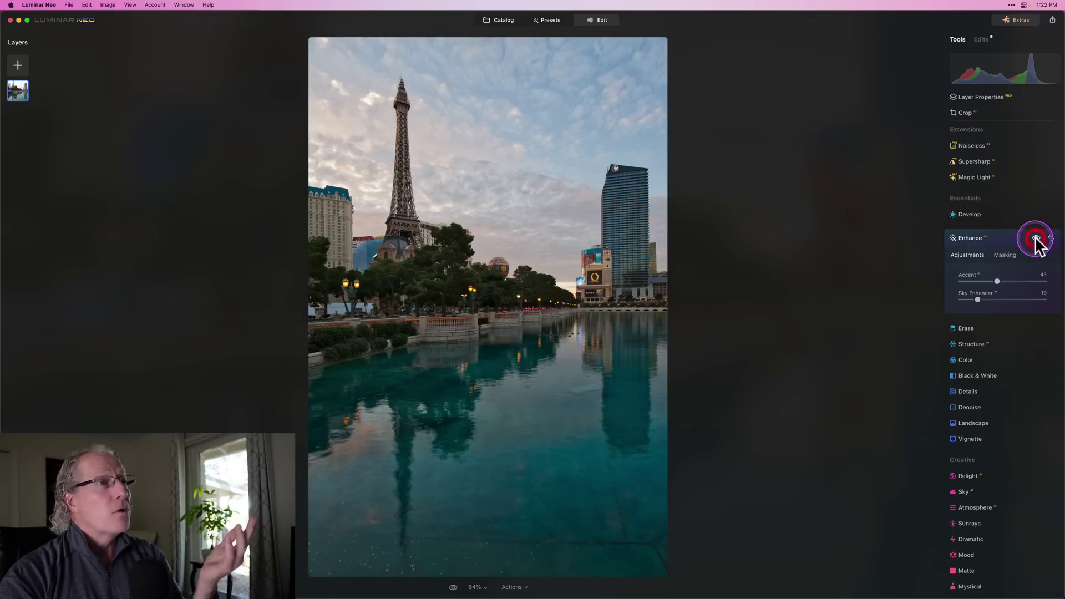
left_click(979, 300)
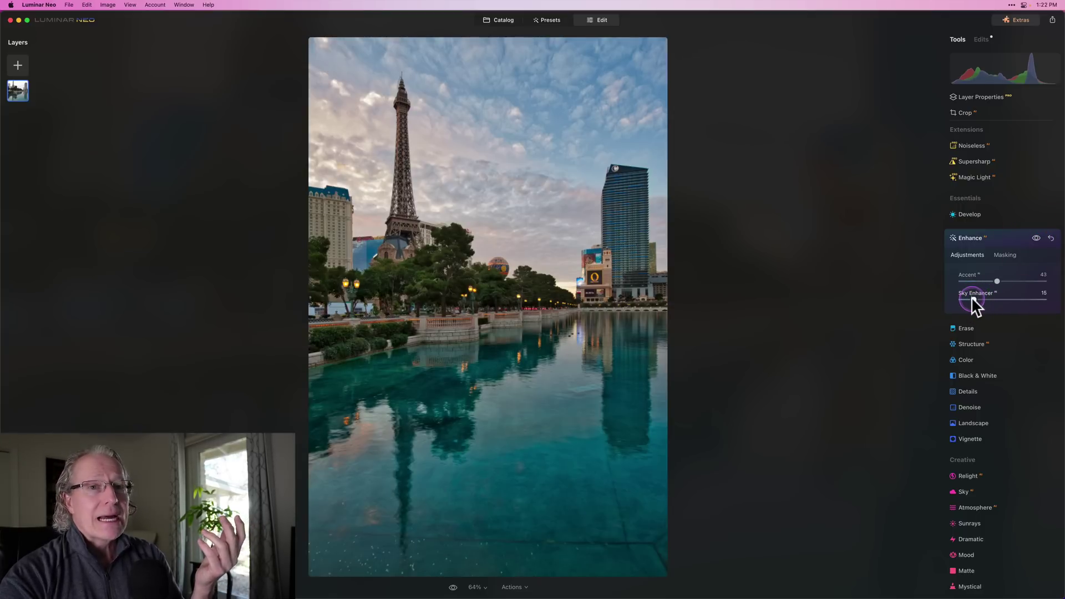
left_click(997, 281)
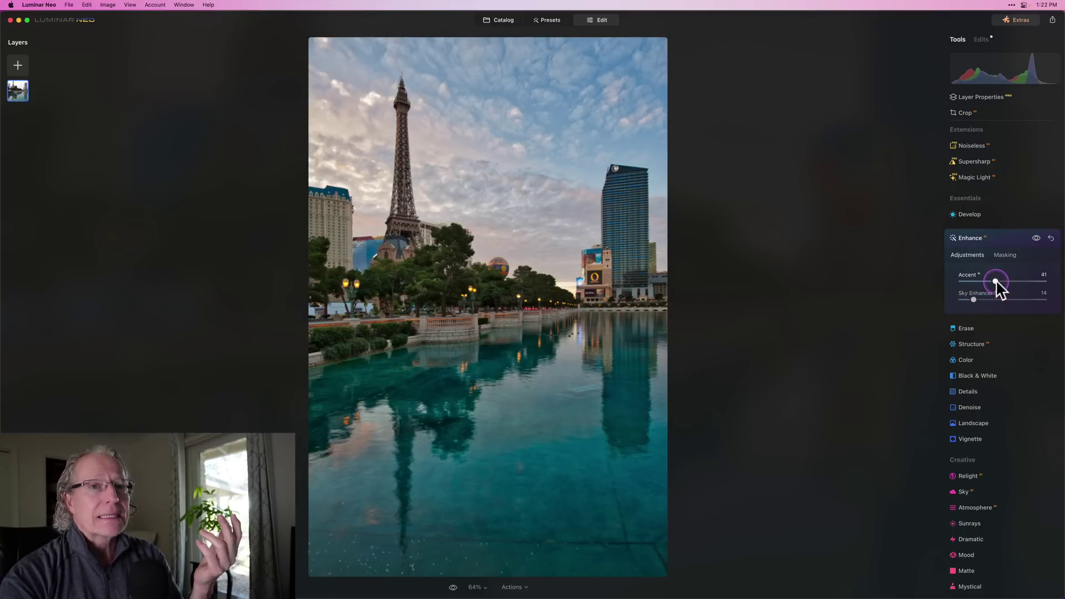
left_click(999, 241)
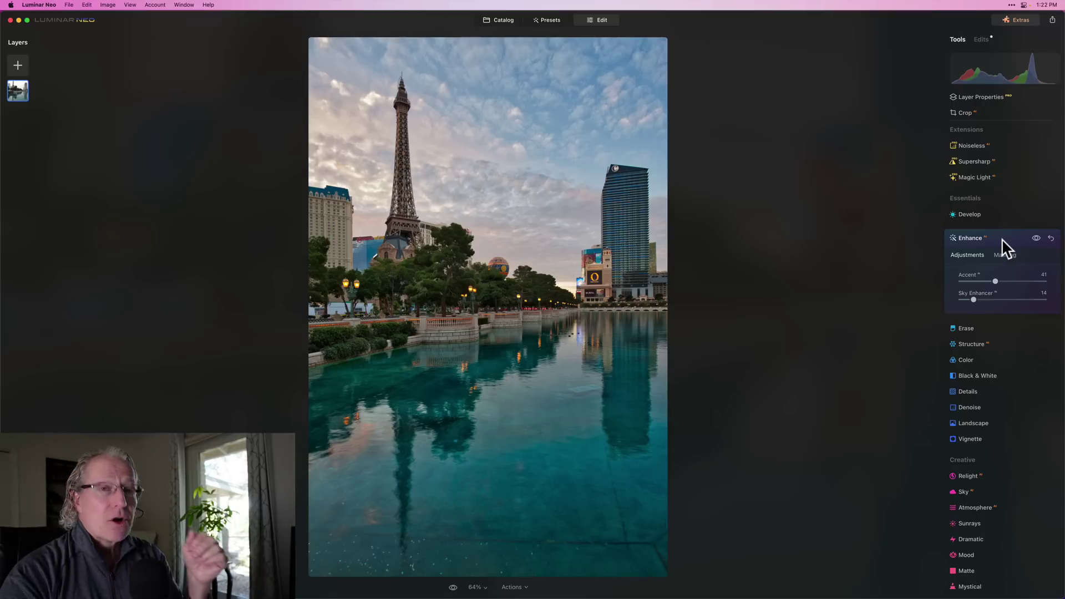
left_click(1002, 239)
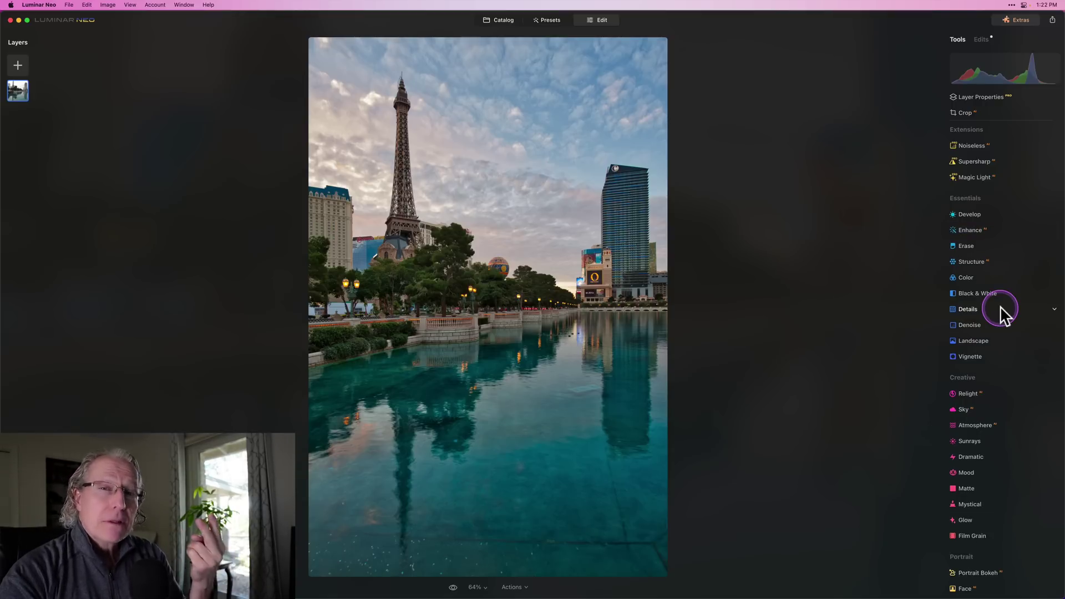
Warm the photo with the Landscape tool by setting Golden Hour to 46
left_click(987, 341)
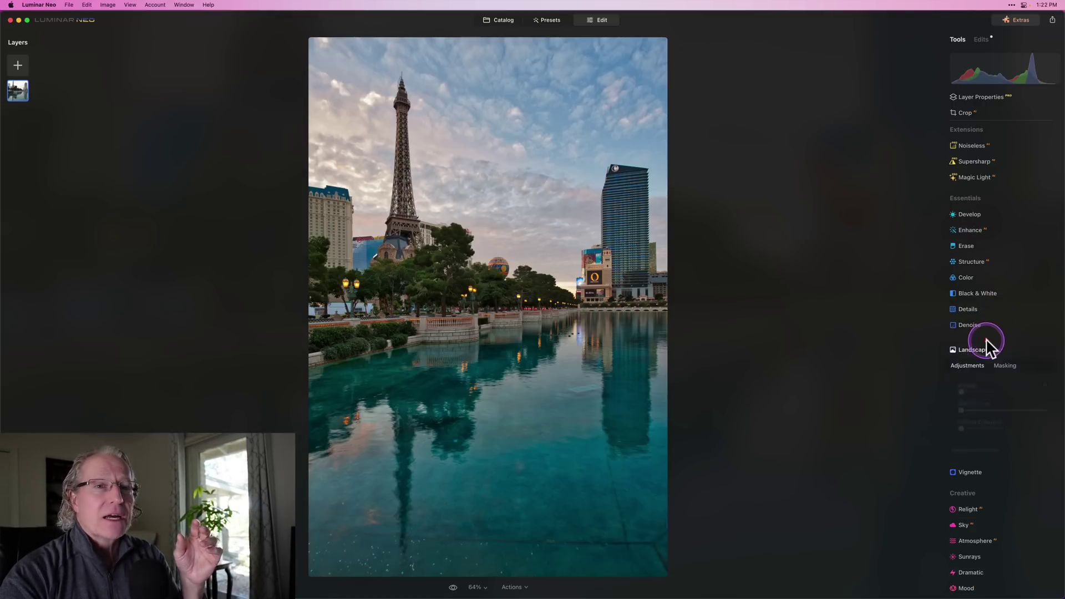
left_click_drag(986, 333, 990, 333)
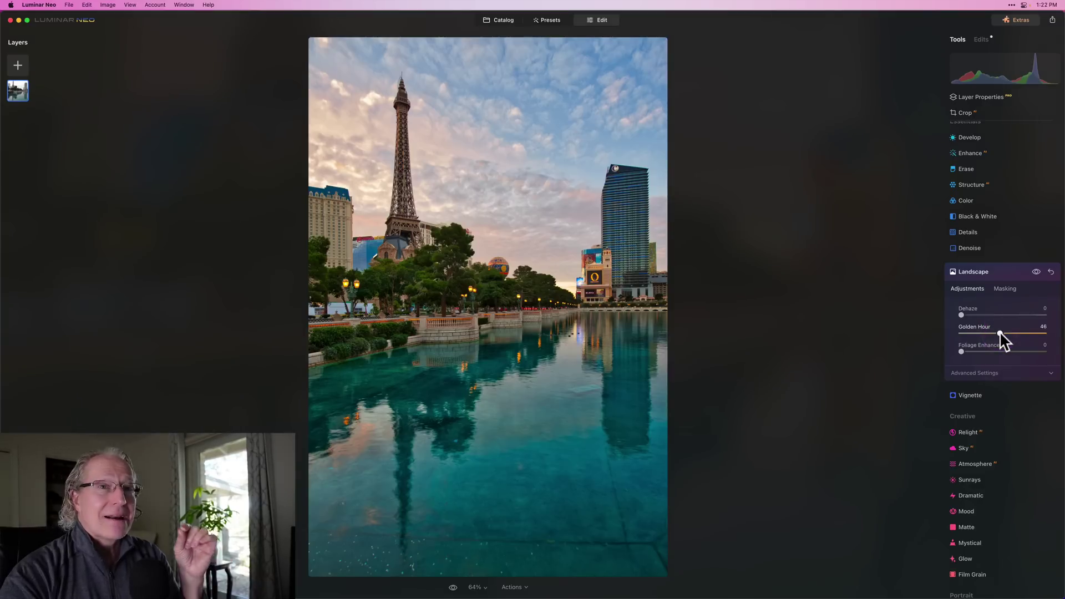
In Toning, set the Highlights Saturation to 31 with Amount left at 50, and collapse the tool
scroll(999, 332, "up", 5)
left_click(997, 192)
left_click(978, 146)
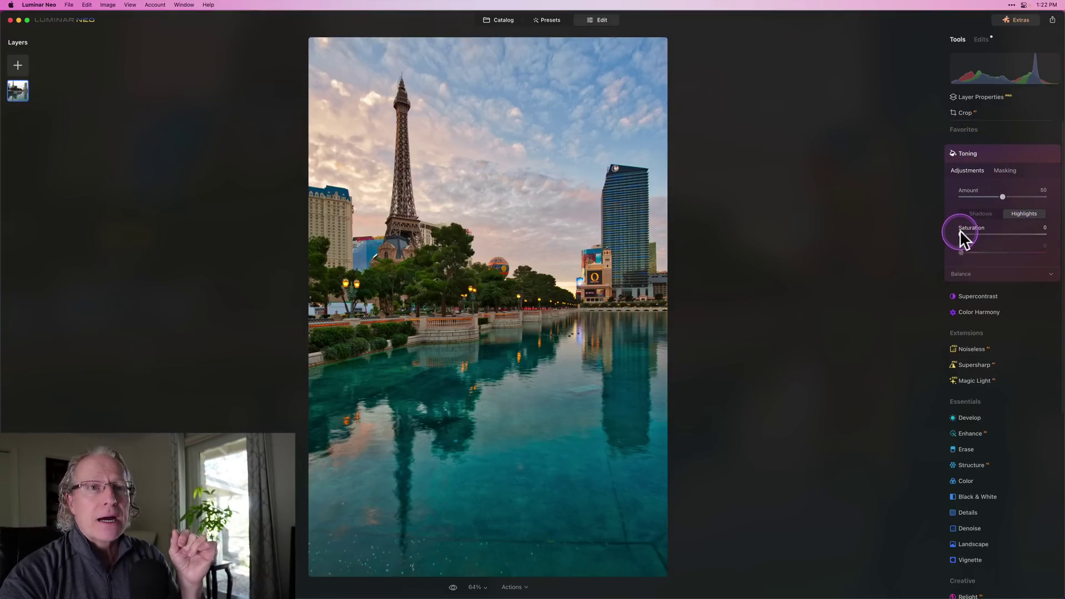
left_click_drag(961, 233, 968, 233)
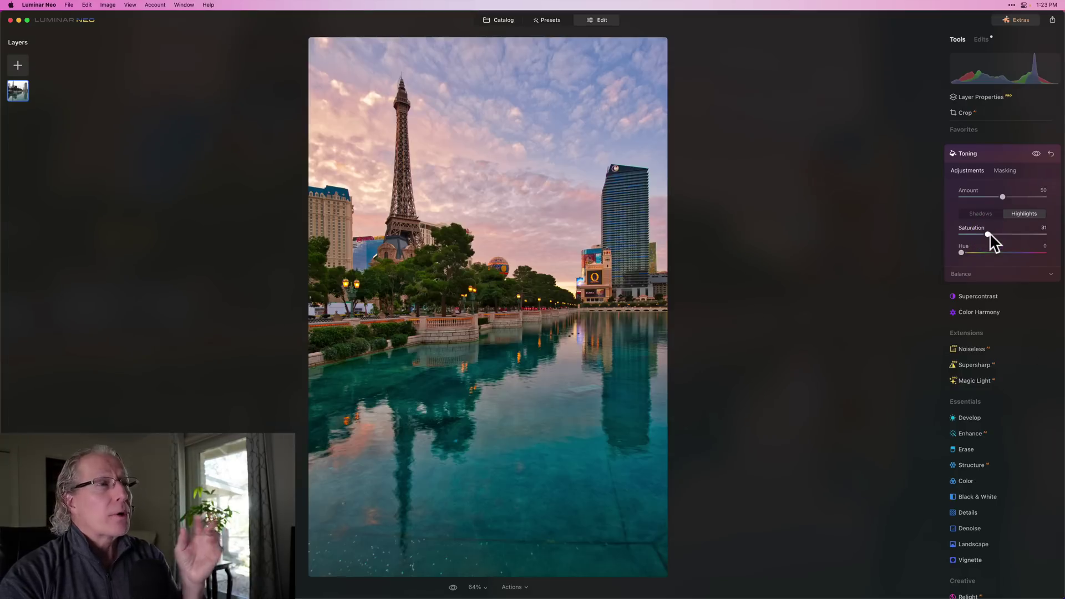
left_click_drag(990, 235, 992, 161)
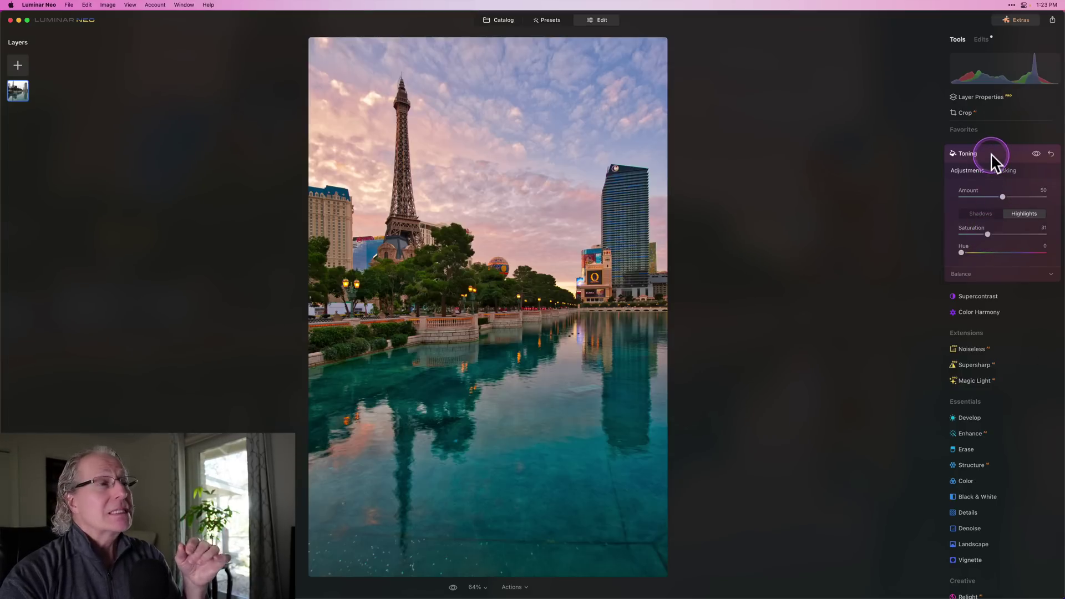
left_click(991, 153)
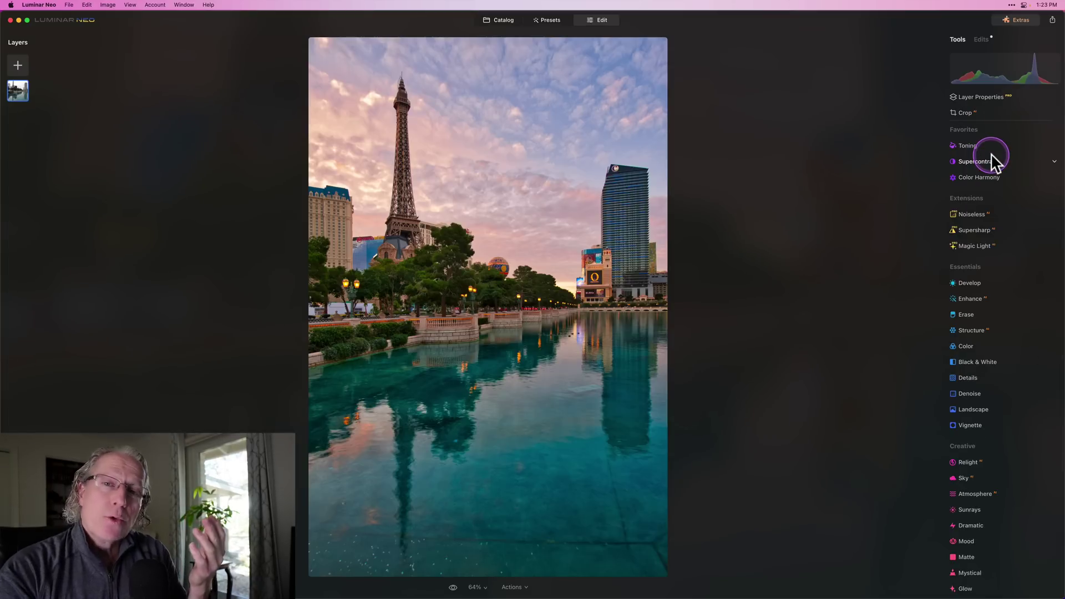
In Relight, set Brightness Near to 49, Depth to 100 and Brightness Far to 18
scroll(970, 397, "down", 3)
left_click(970, 364)
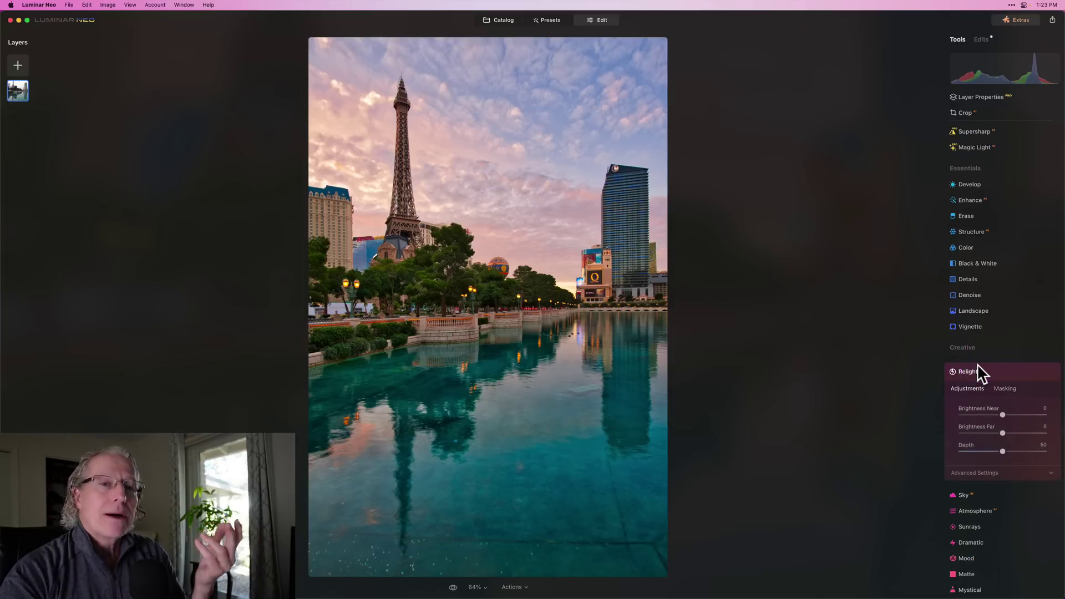
scroll(977, 364, "down", 3)
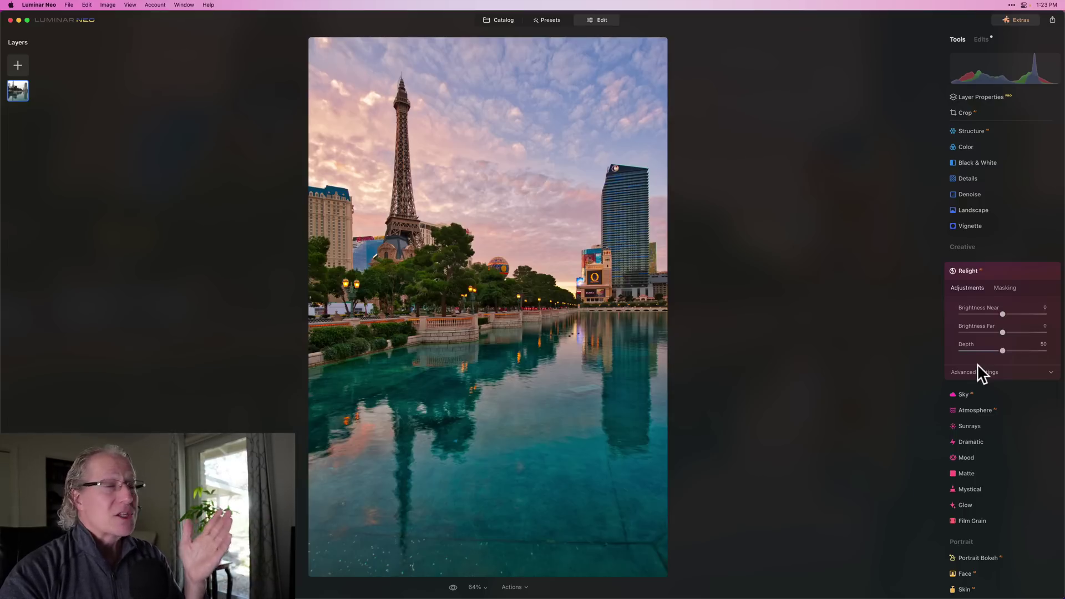
left_click(1003, 314)
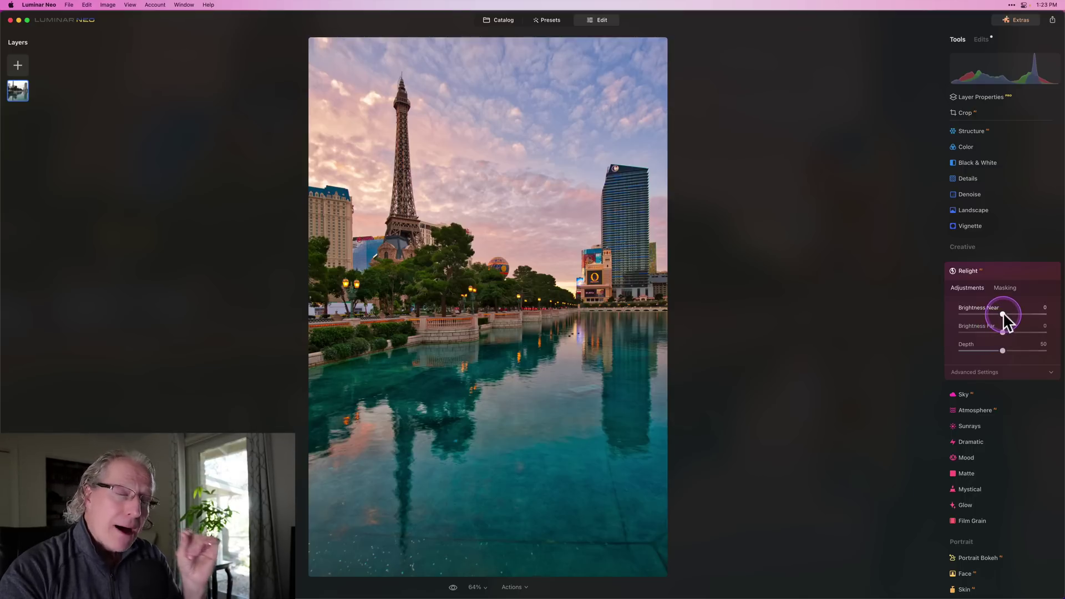
left_click_drag(1003, 314, 1024, 314)
left_click(1003, 351)
left_click_drag(1018, 356, 1044, 360)
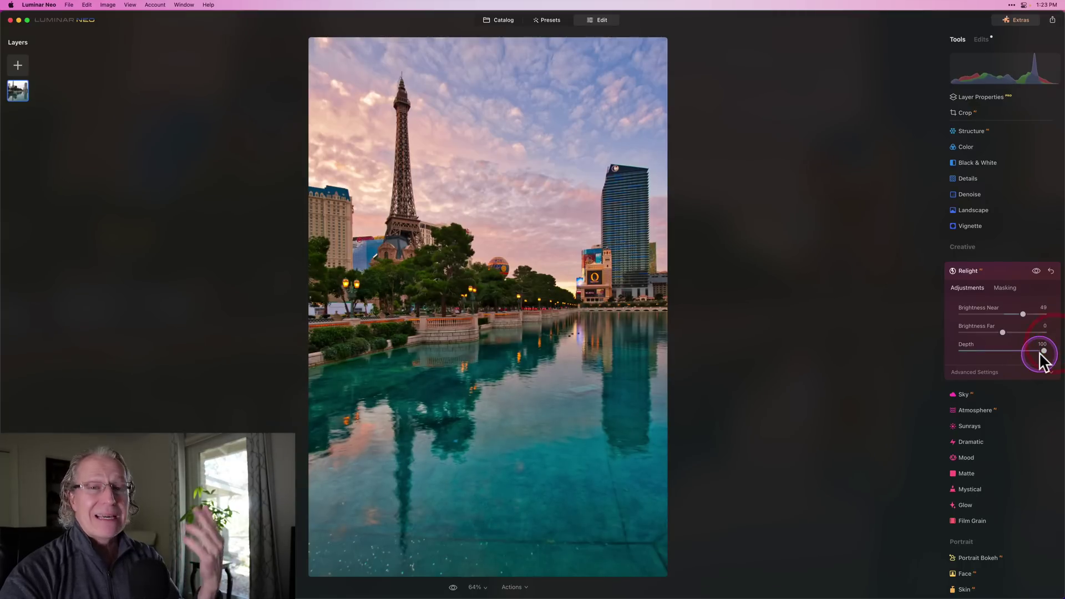
left_click(1003, 332)
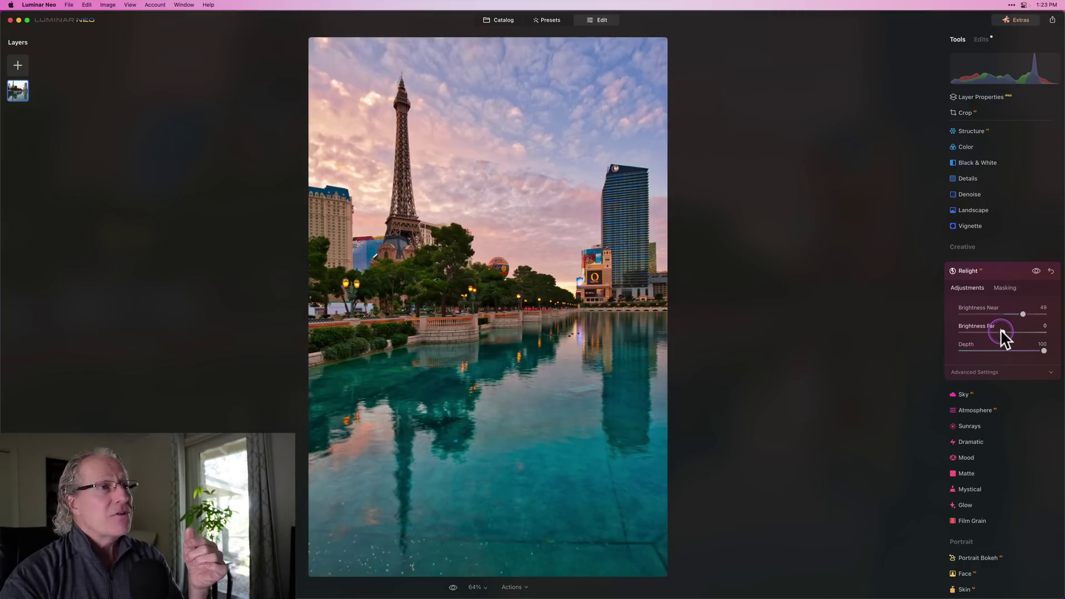
left_click_drag(1002, 331, 1010, 333)
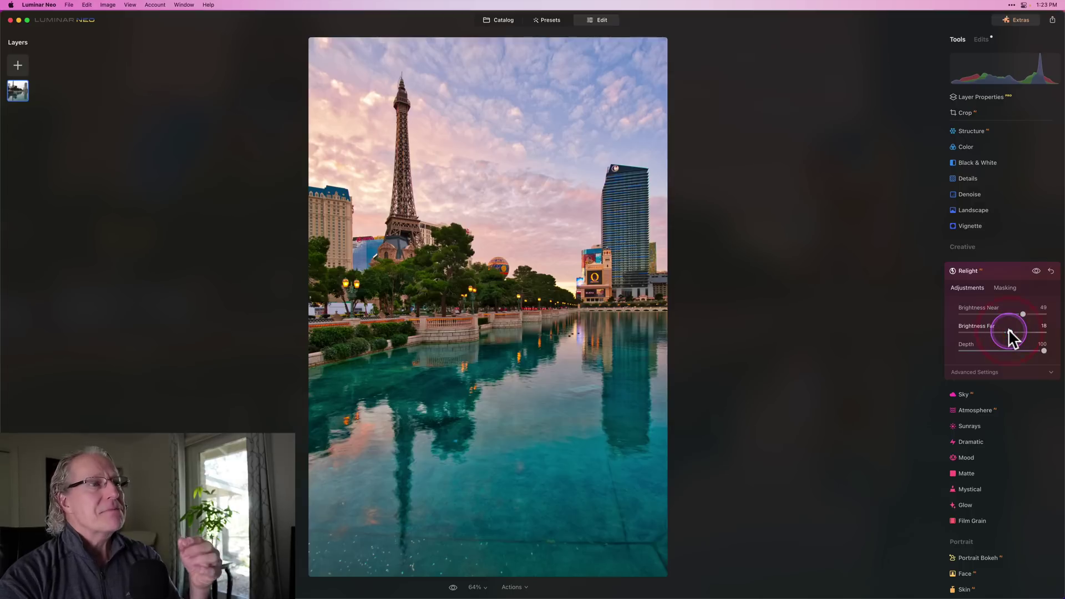
Compare the photo with and without the Relight adjustments and collapse the tool
left_click(1036, 271)
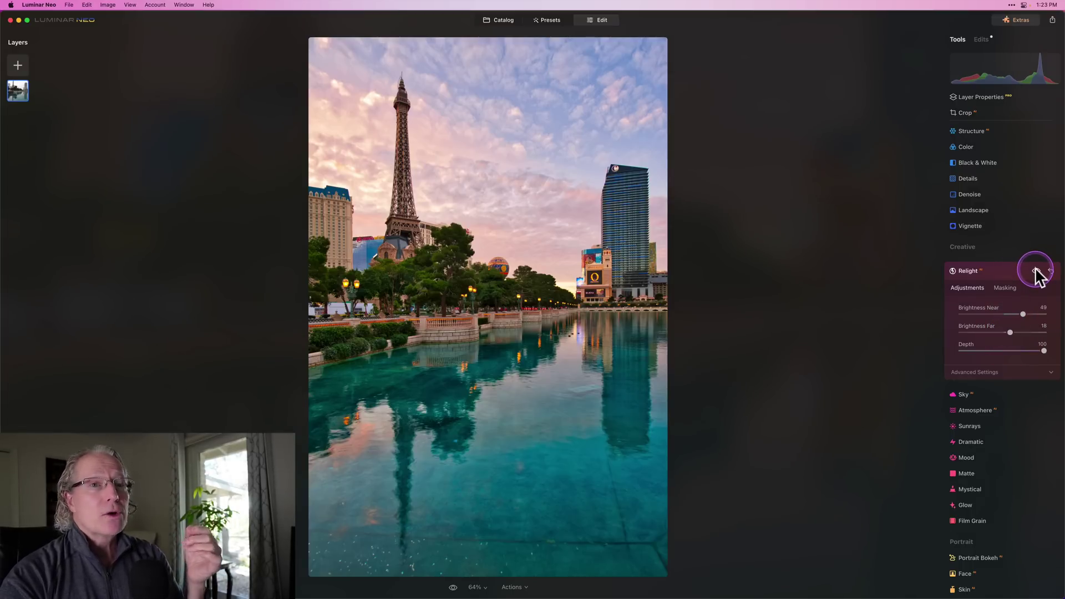
left_click(1036, 271)
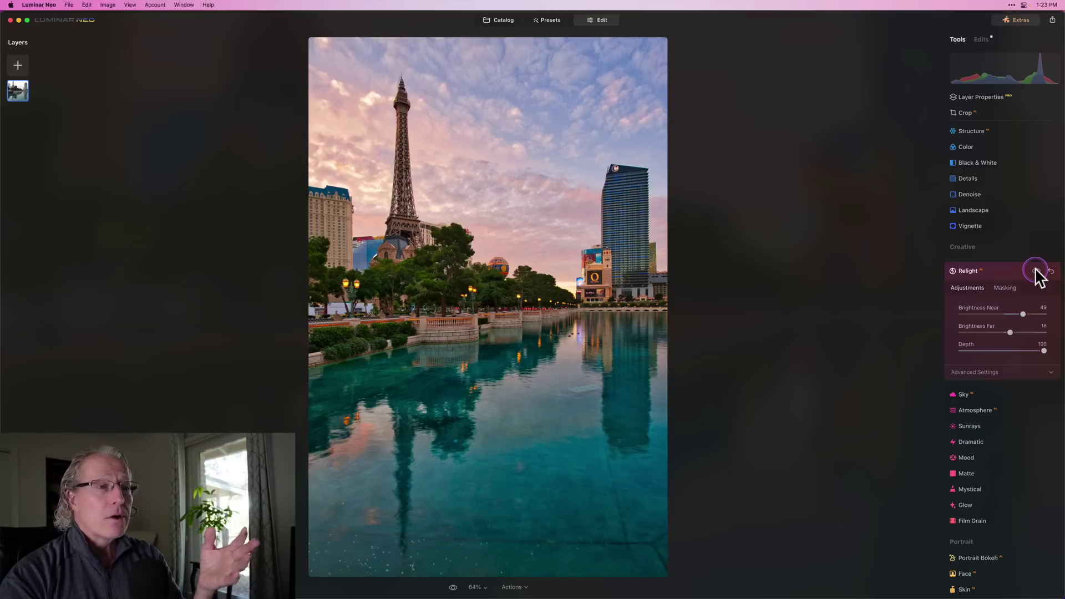
left_click(1036, 271)
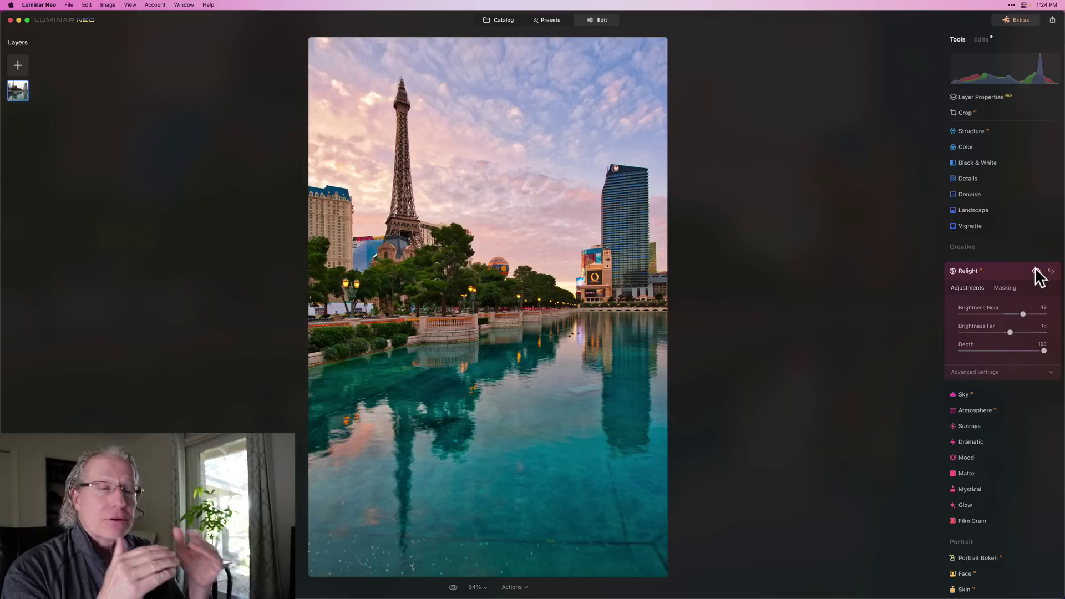
left_click(1035, 271)
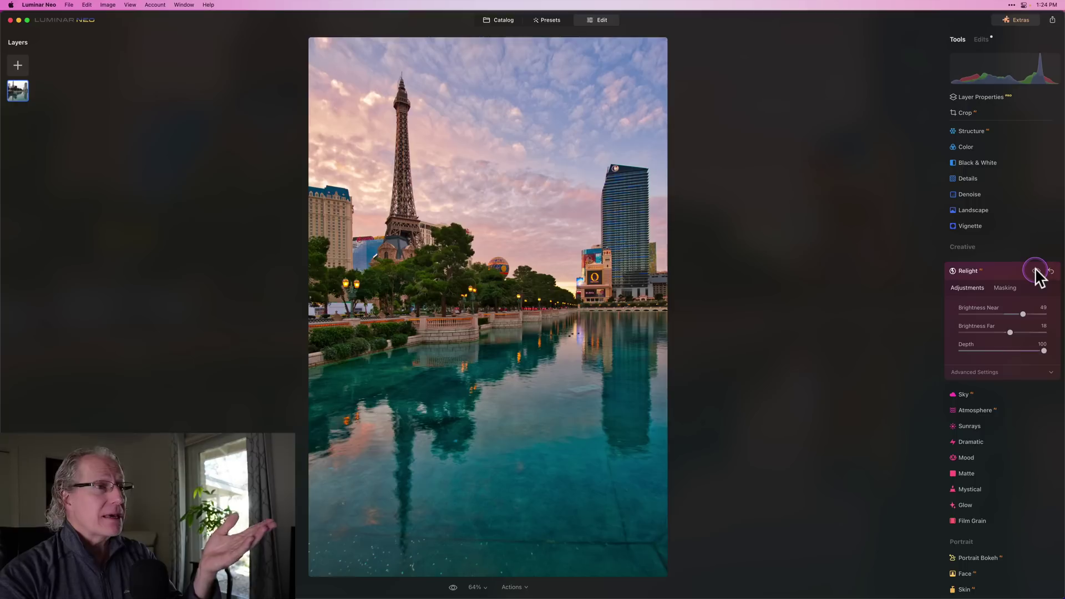
left_click(1024, 274)
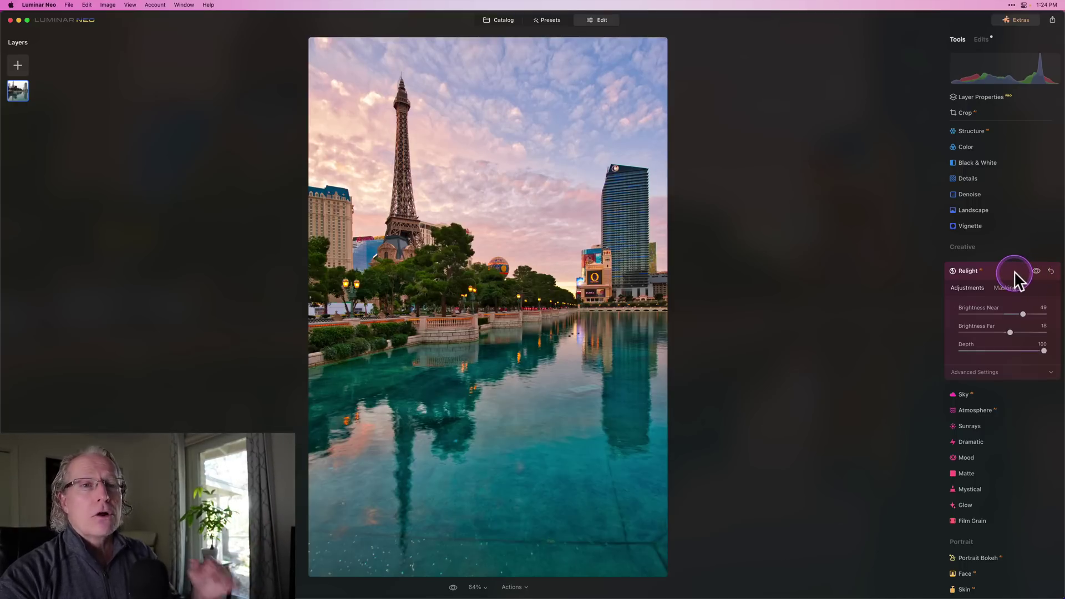
left_click(1014, 271)
left_click(835, 290)
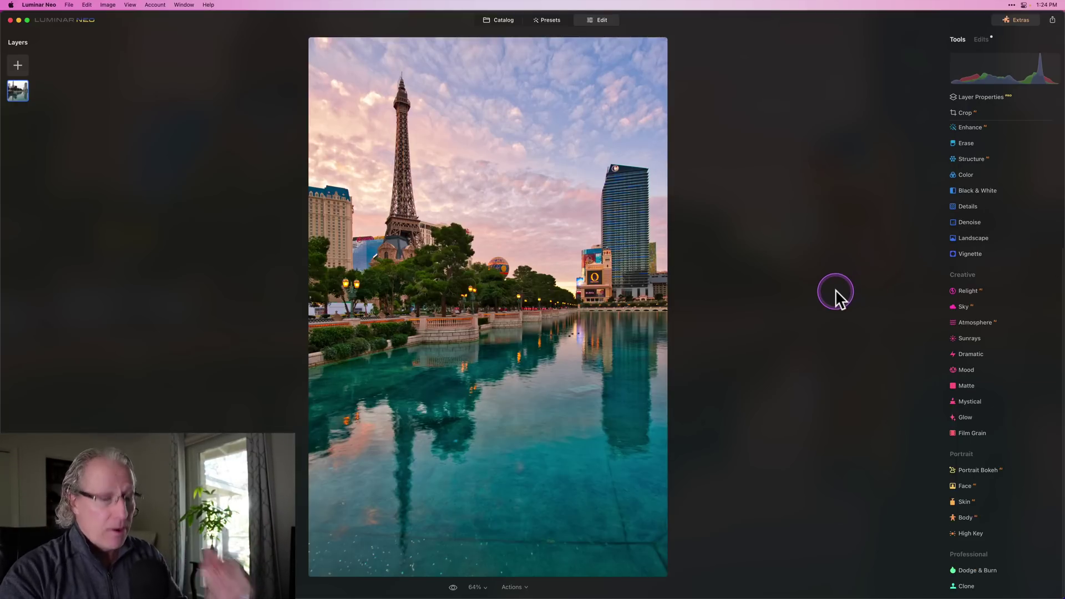
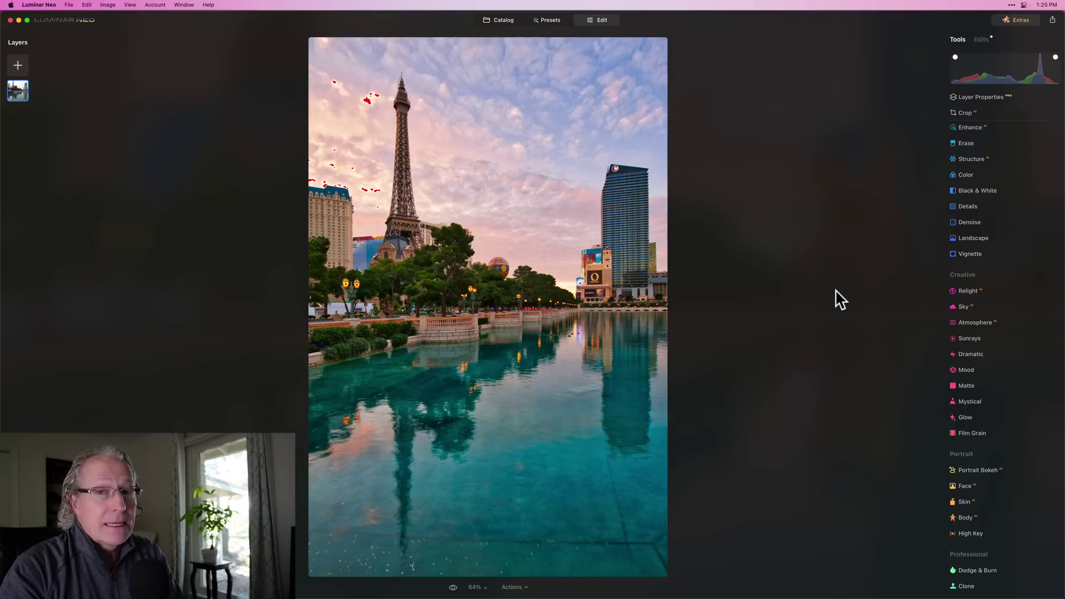
Hide the clipping warnings and compare the fully edited photo with the original
key("j")
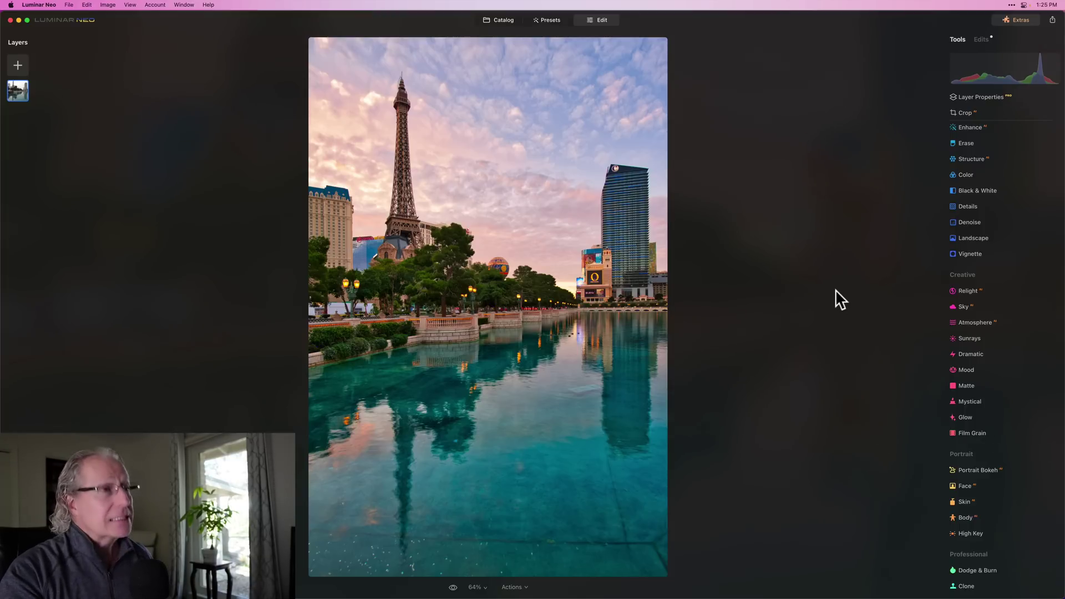
key("backslash")
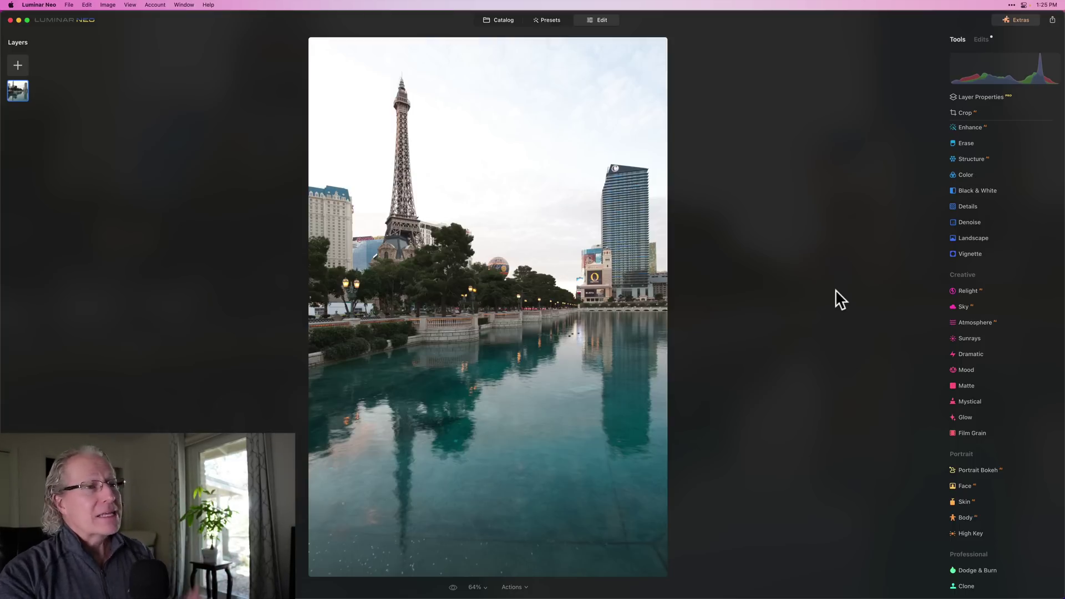
key("backslash")
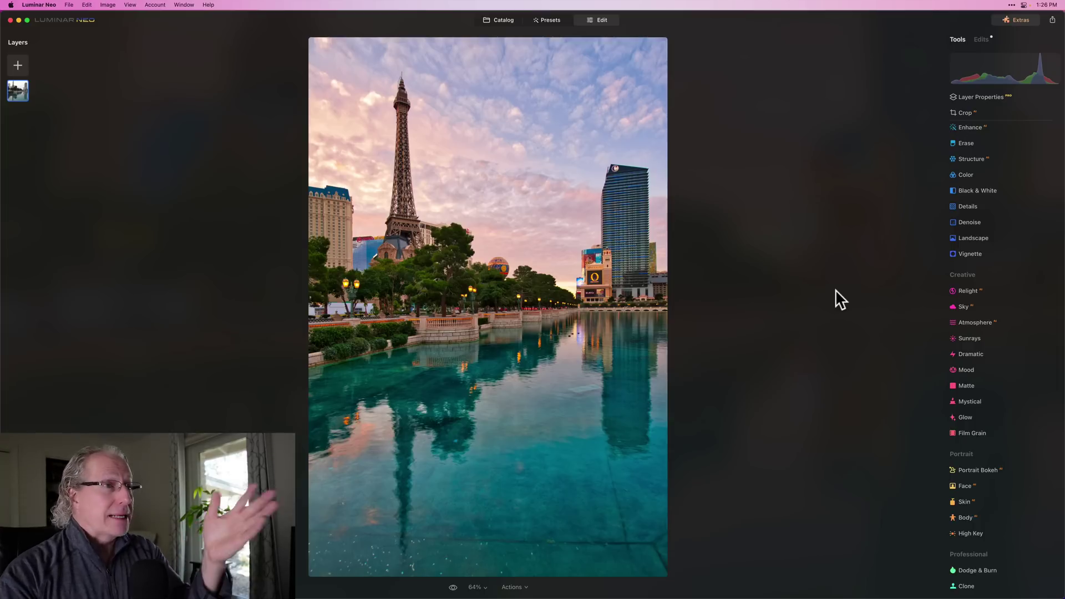
key("backslash")
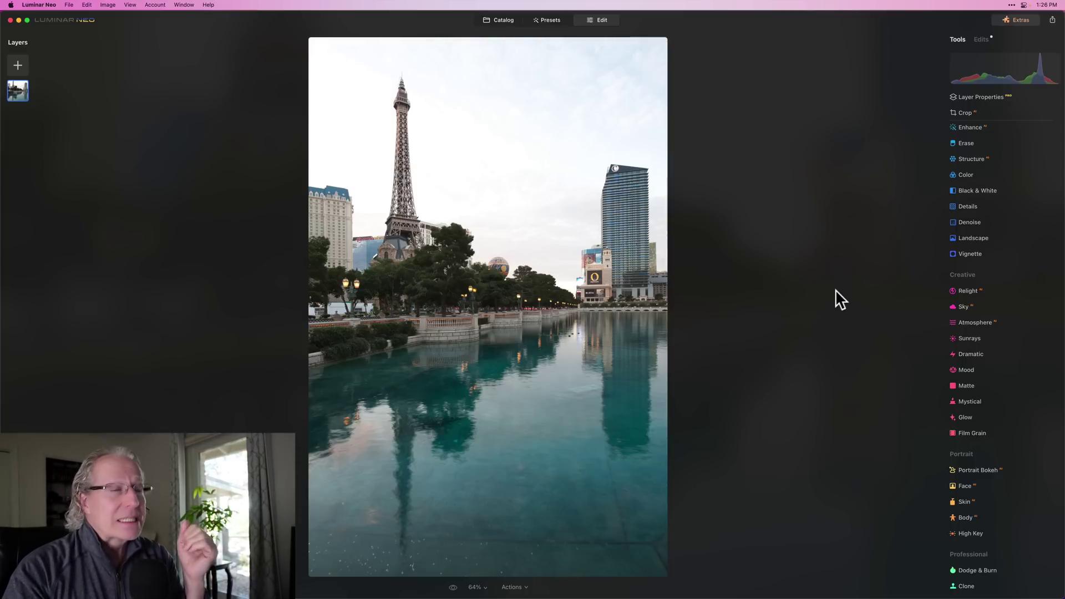
key("backslash")
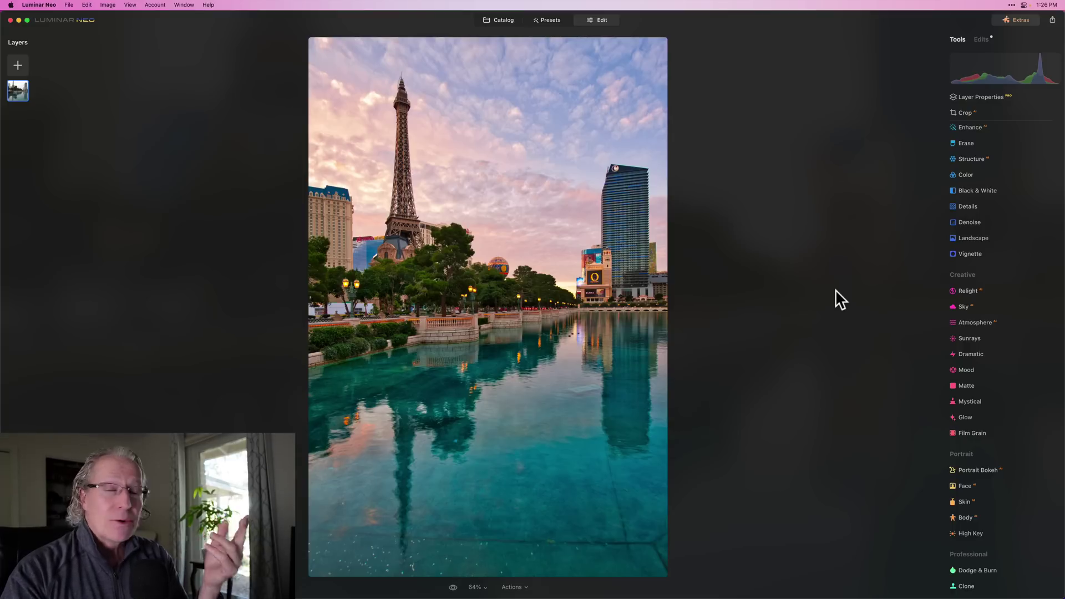